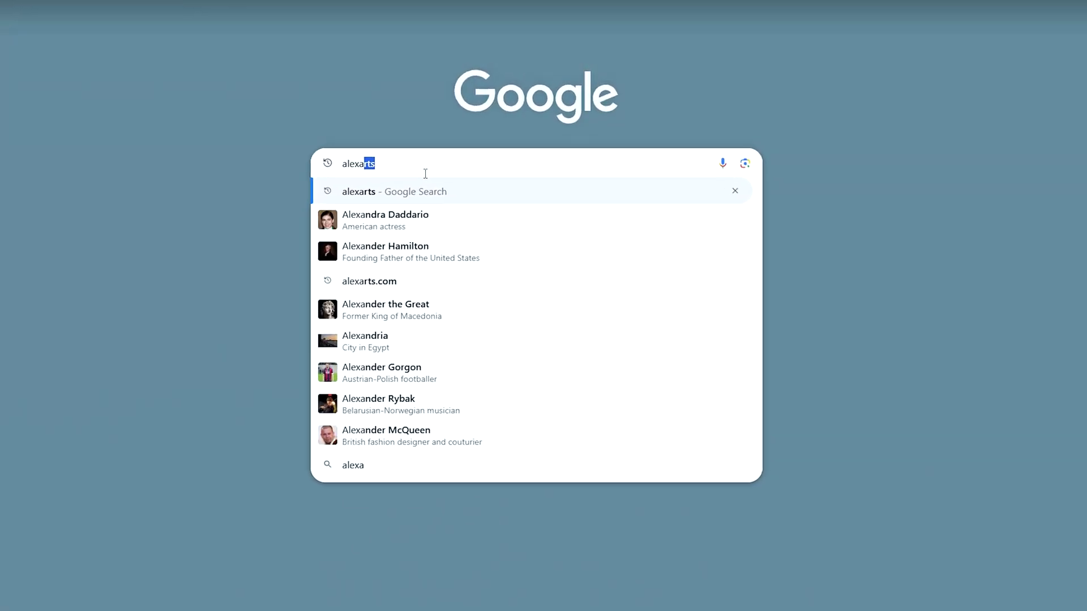
Open the alexarts.com store and go to the Creative 3D Transitions After Effects product page to view its free demo.
text(co)
key(Return)
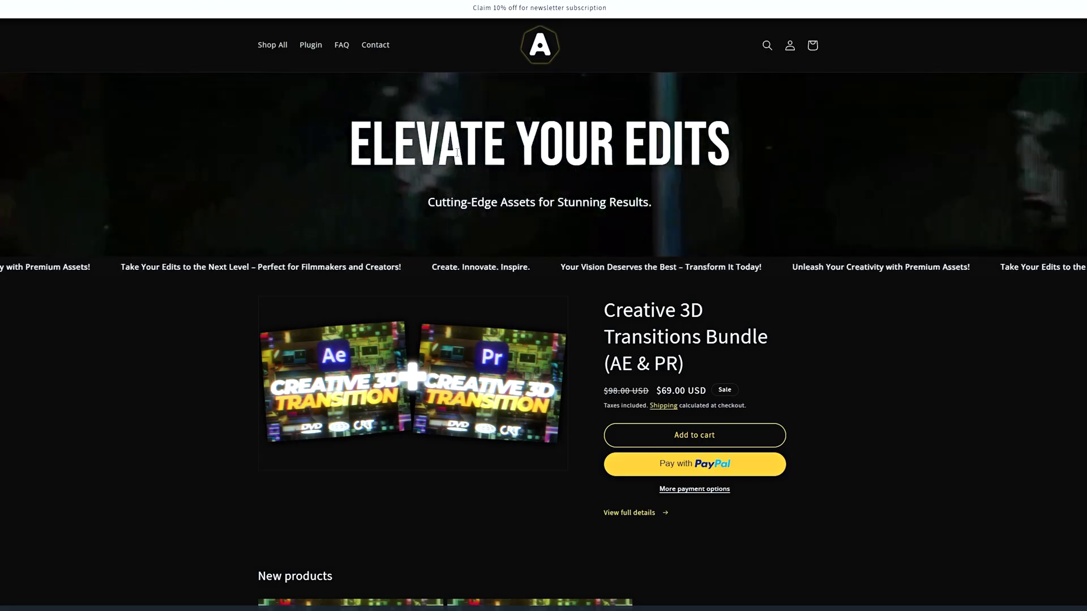
scroll(470, 152, down, 5)
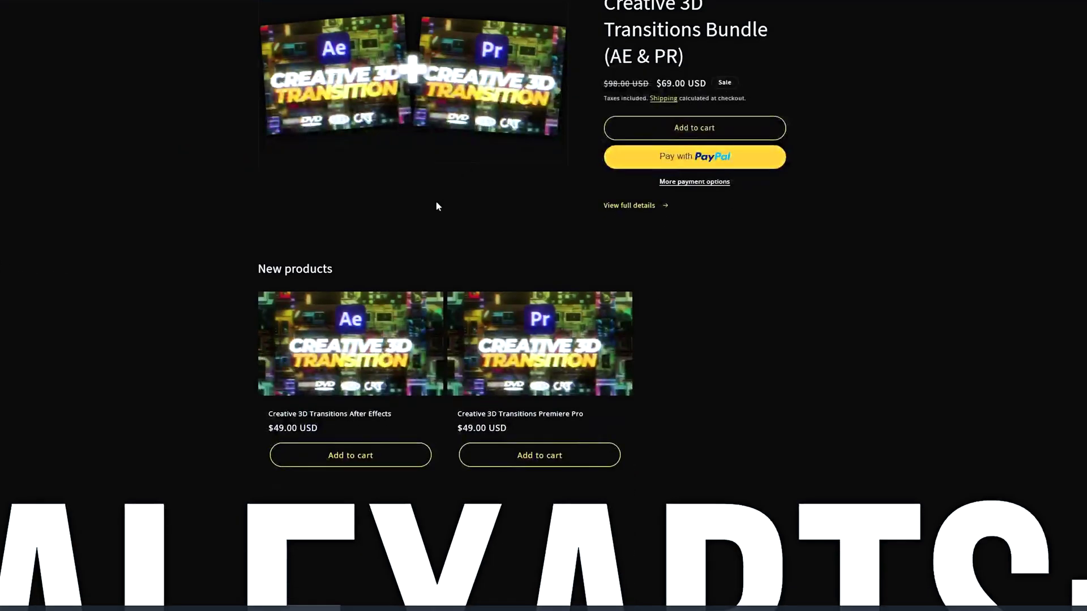
click(332, 416)
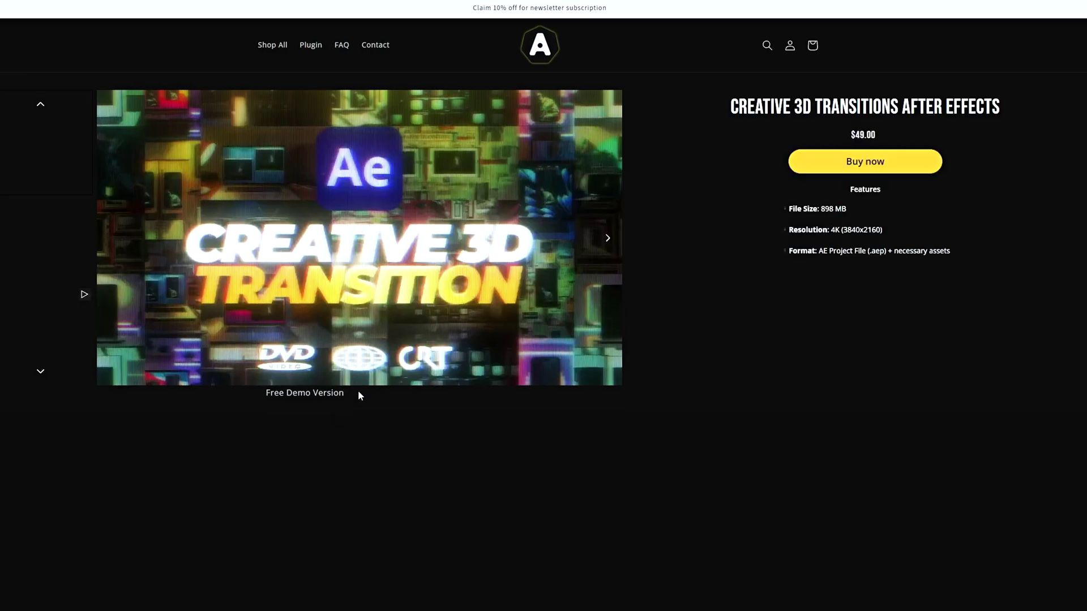
scroll(358, 389, down, 1)
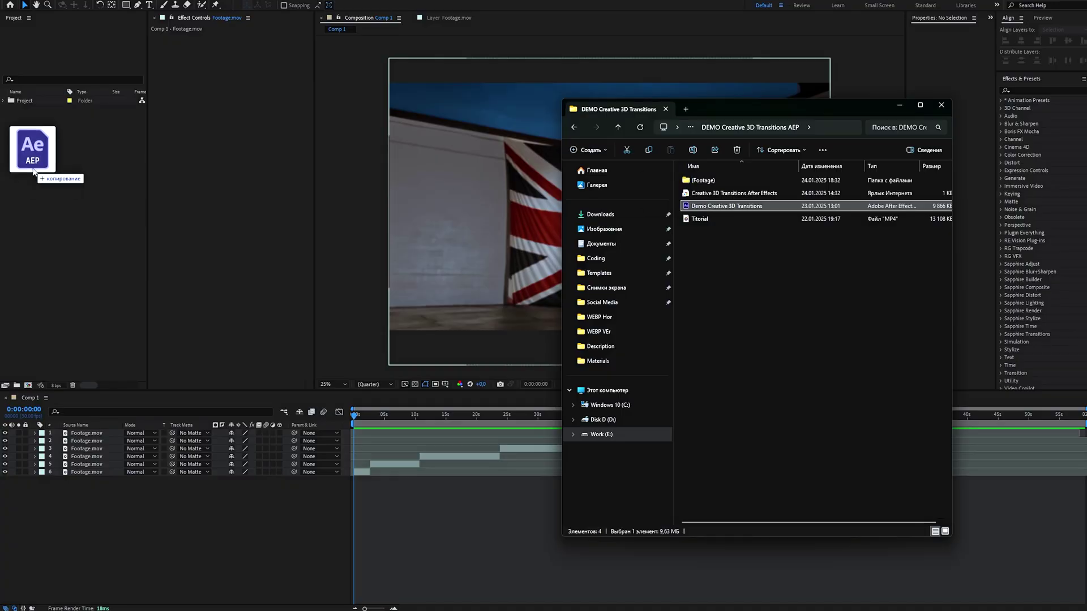
Import the Demo Creative 3D Transitions project and place TV_Demo in Comp 1 at the first cut, beneath the second footage clip.
drag(33, 170, 32, 169)
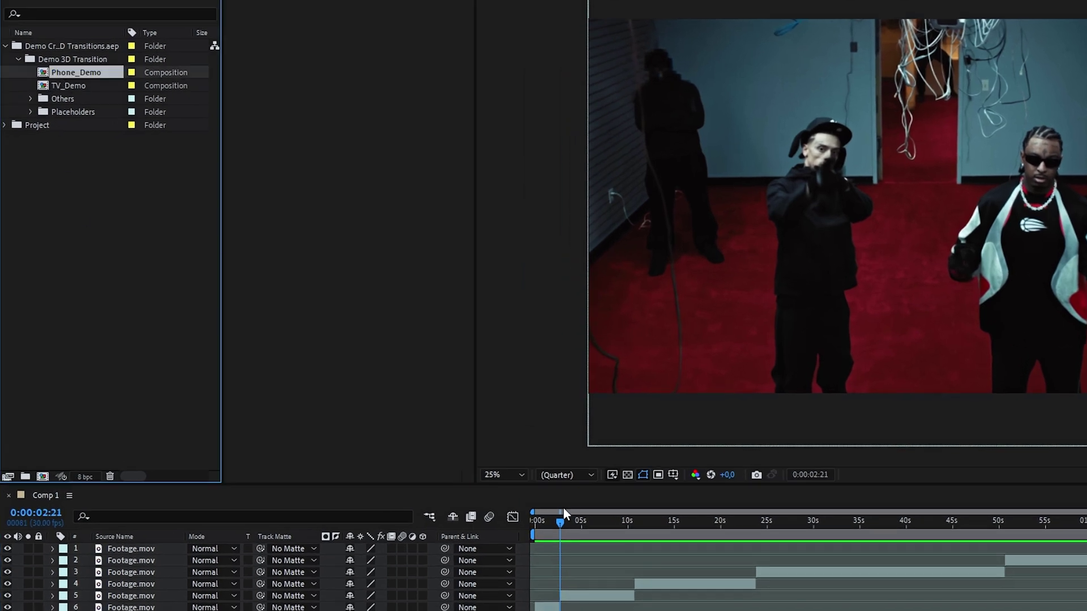
mouse_move(561, 520)
mouse_down()
mouse_move(534, 520)
mouse_move(559, 524)
mouse_up()
click(568, 597)
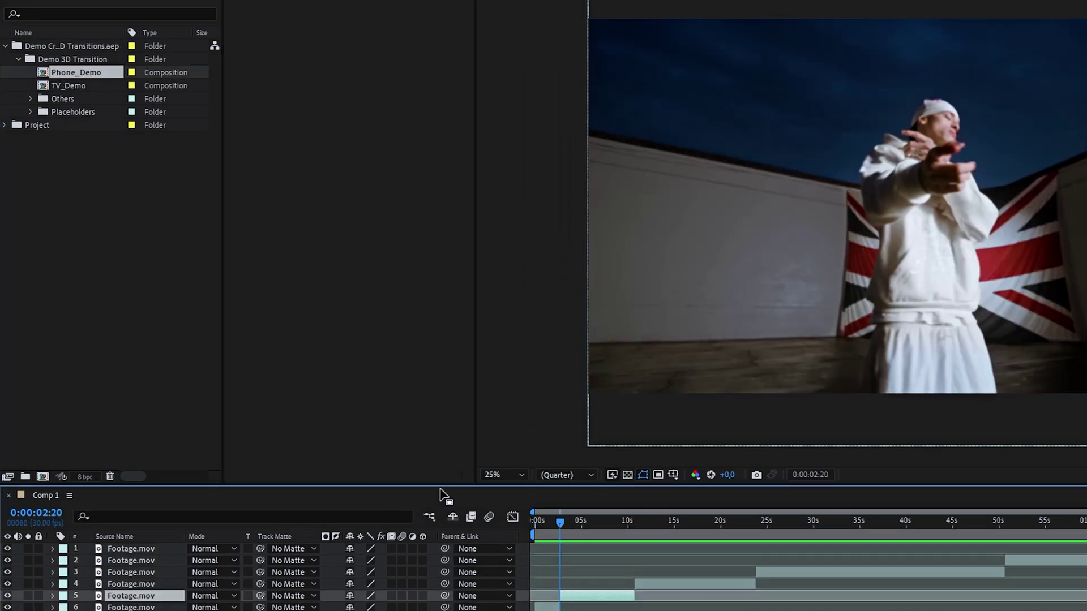
drag(61, 89, 200, 602)
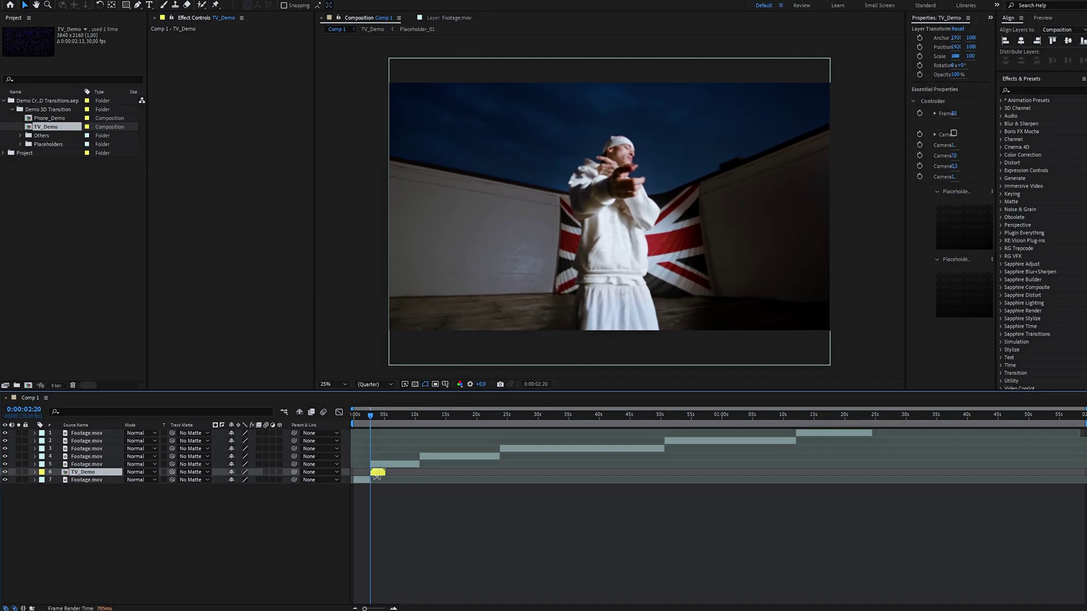
Shift the footage clips after the first cut to TV_Demo's end and preview a work area set around the transition from 0:00:00:24.
click(424, 528)
key(=)
key(=)
key(=)
key(=)
drag(484, 417, 445, 417)
key(-)
key(-)
key(-)
key(b)
key(n)
click(361, 417)
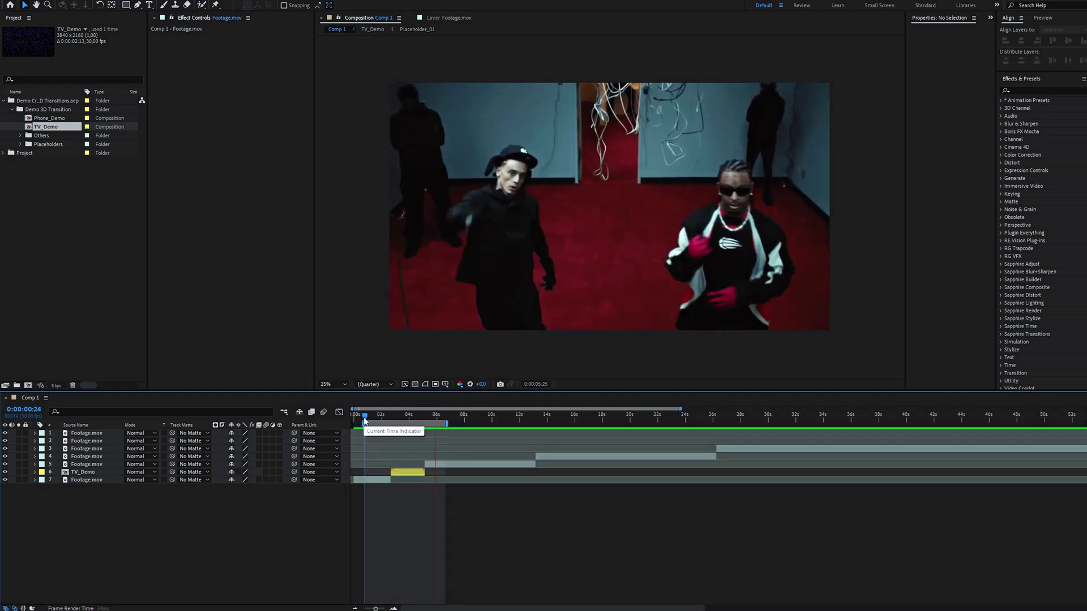
Duplicate the first Footage.mov clip below TV_Demo and freeze the copy on its last frame at 0:00:02:20.
alt+scroll(388, 484, up, 5)
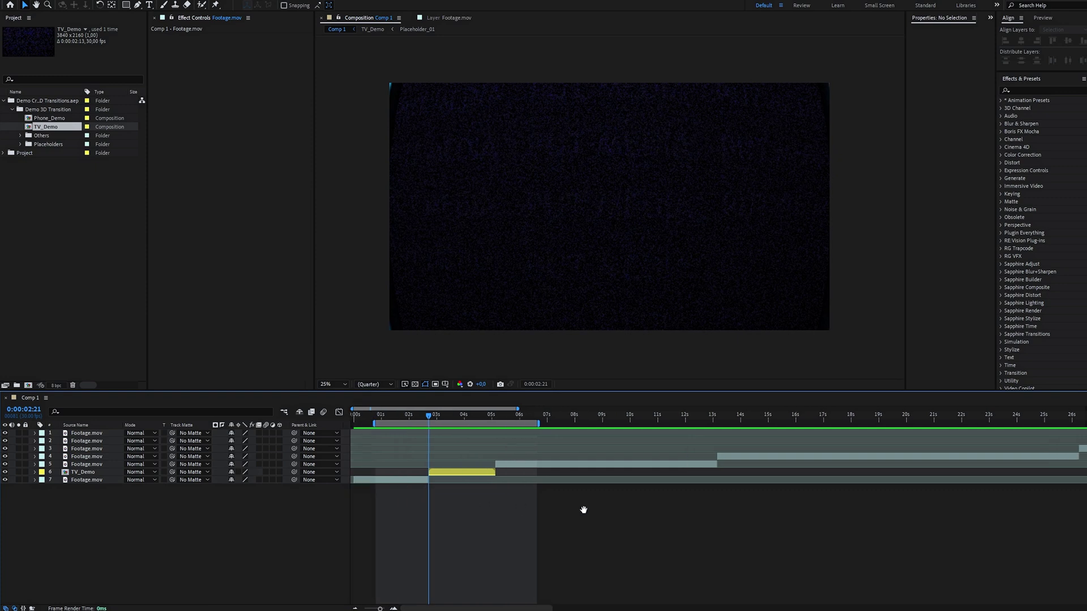
drag(429, 494, 619, 490)
click(500, 414)
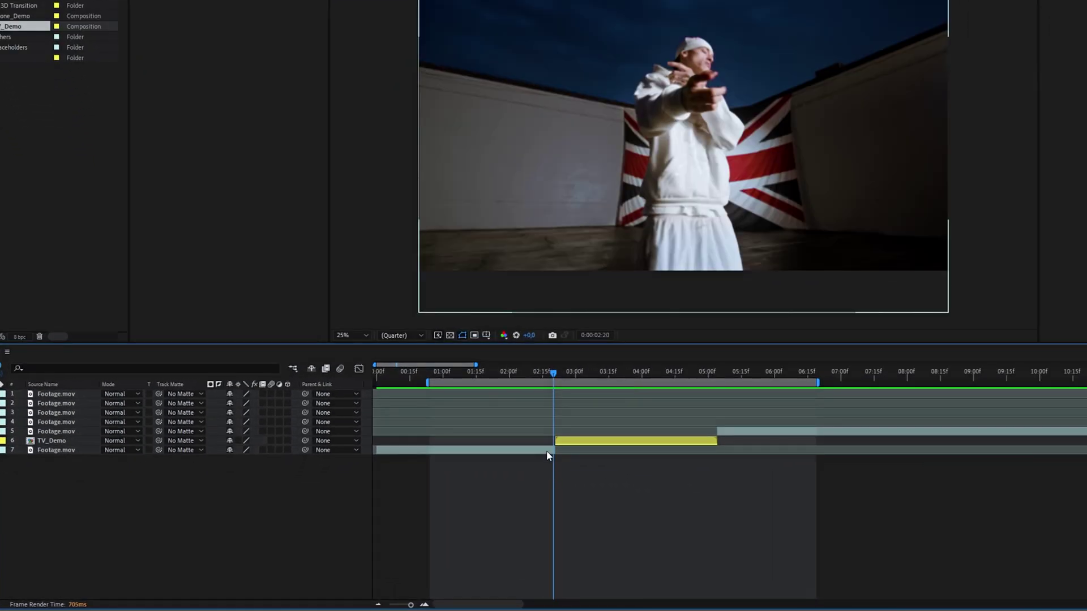
click(547, 451)
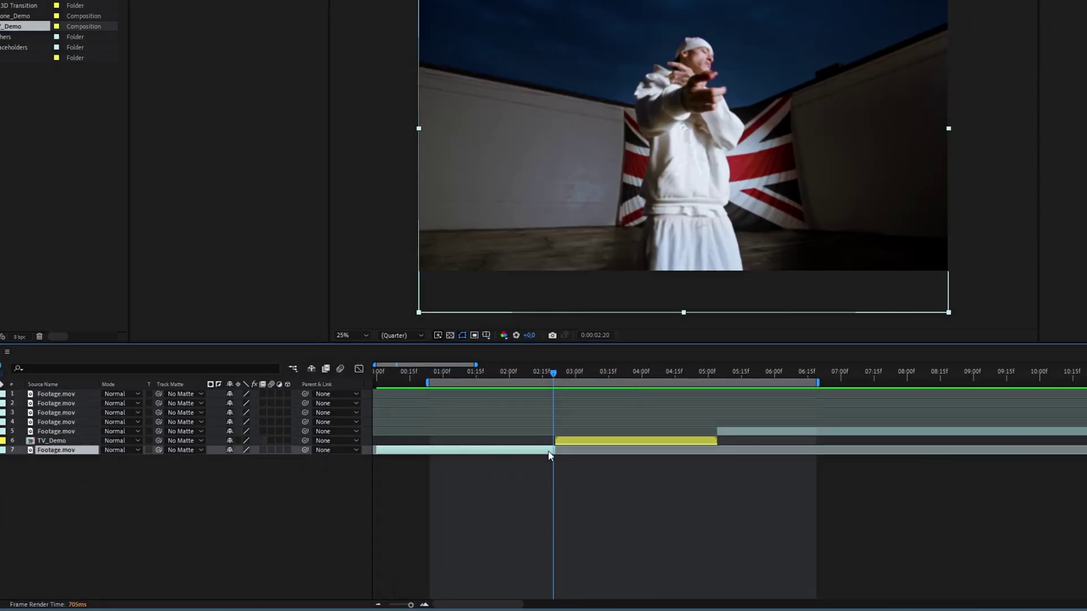
key(ctrl+d)
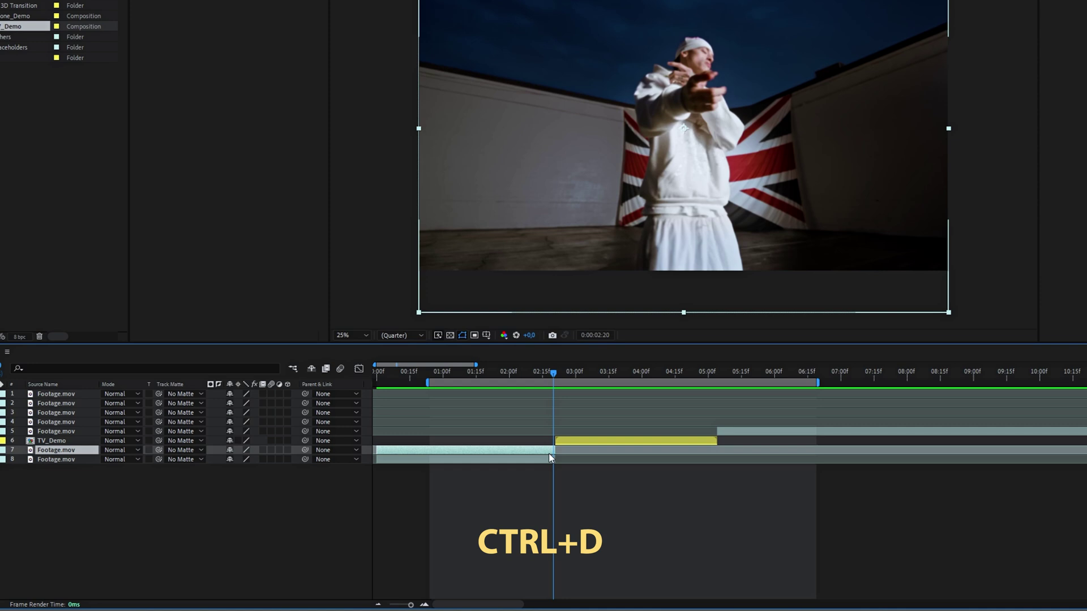
right_click(548, 451)
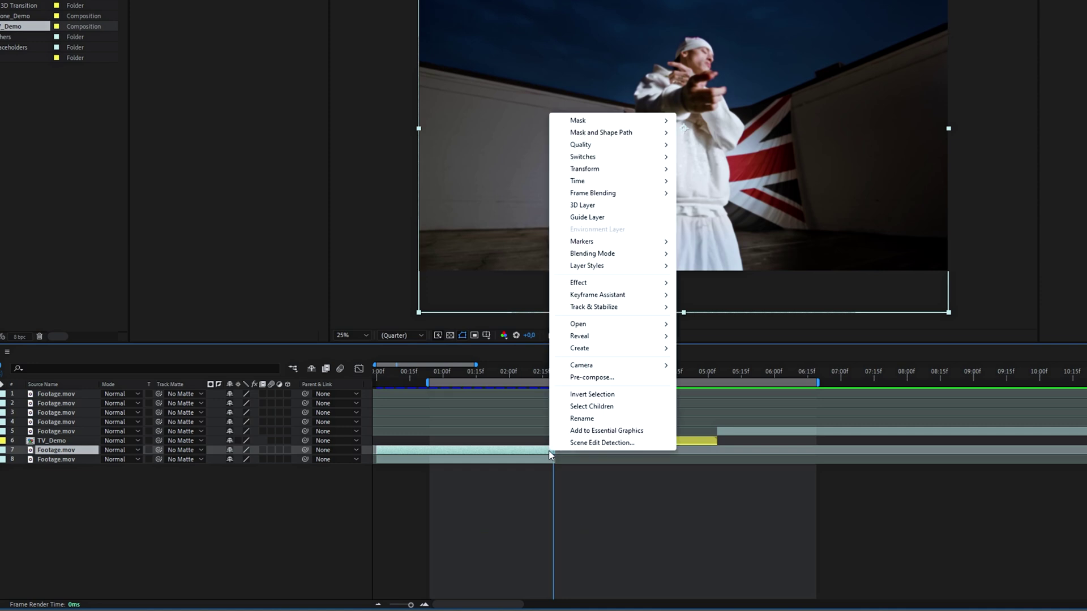
mouse_move(582, 182)
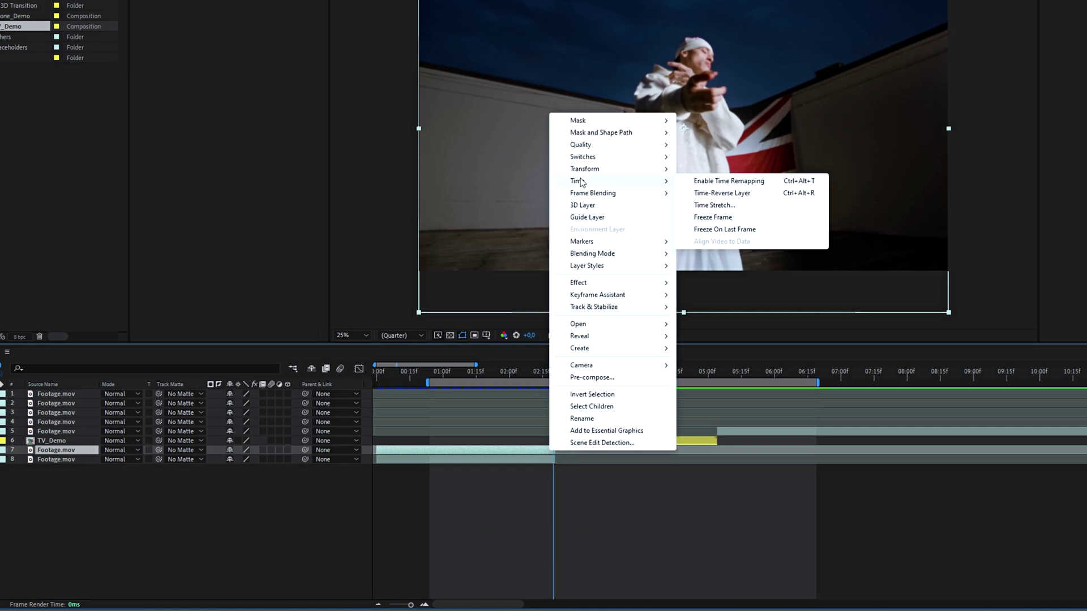
click(734, 218)
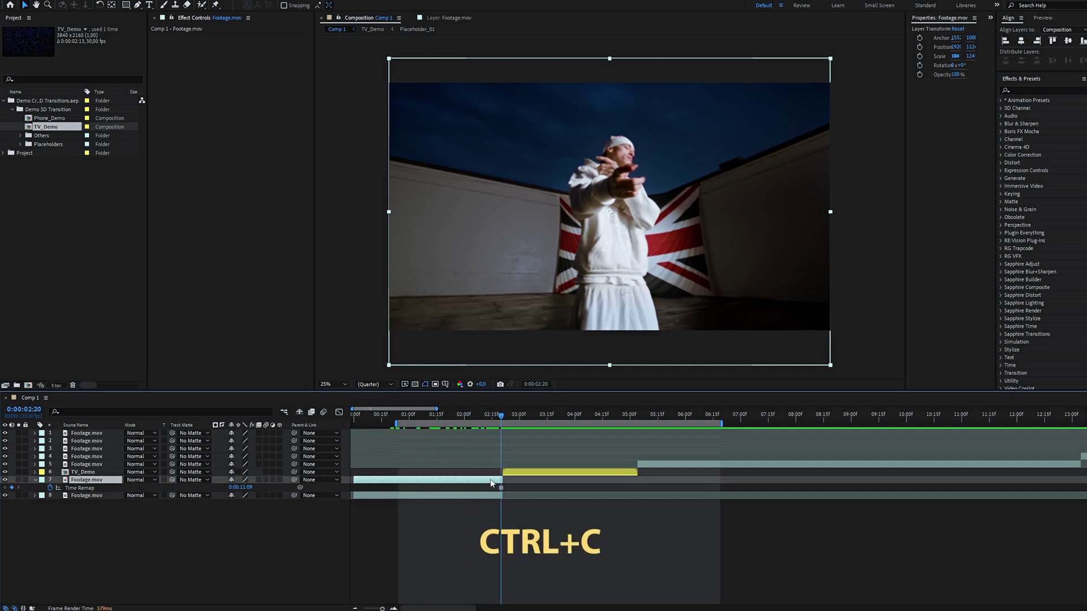
Copy the frozen footage layer into TV_Demo's Placeholder_01 composition, starting at its first frame above the DELETE ME layer.
double_click(513, 472)
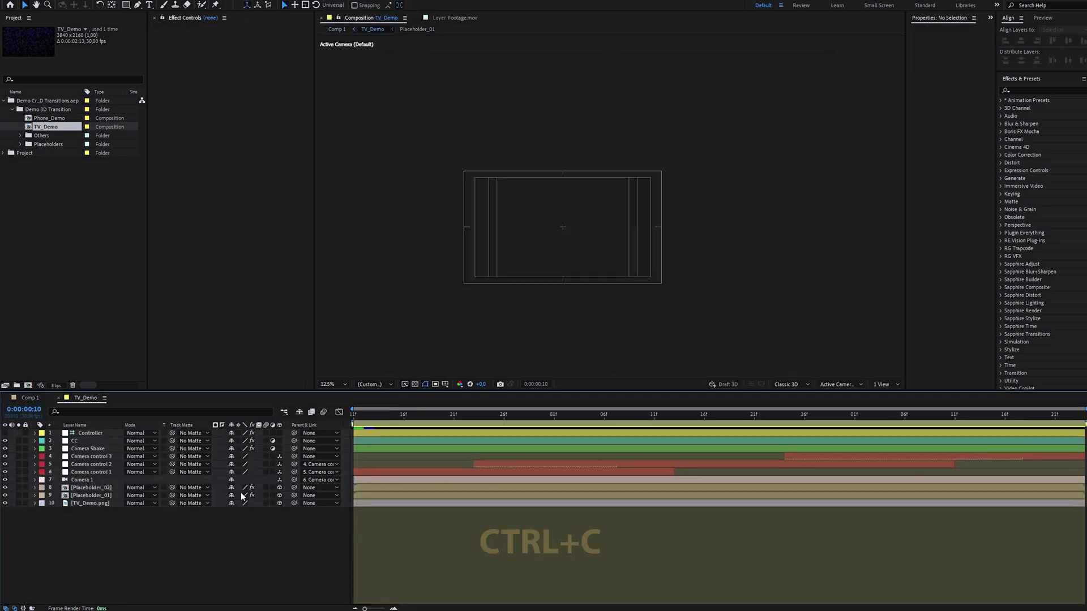
click(97, 496)
double_click(105, 498)
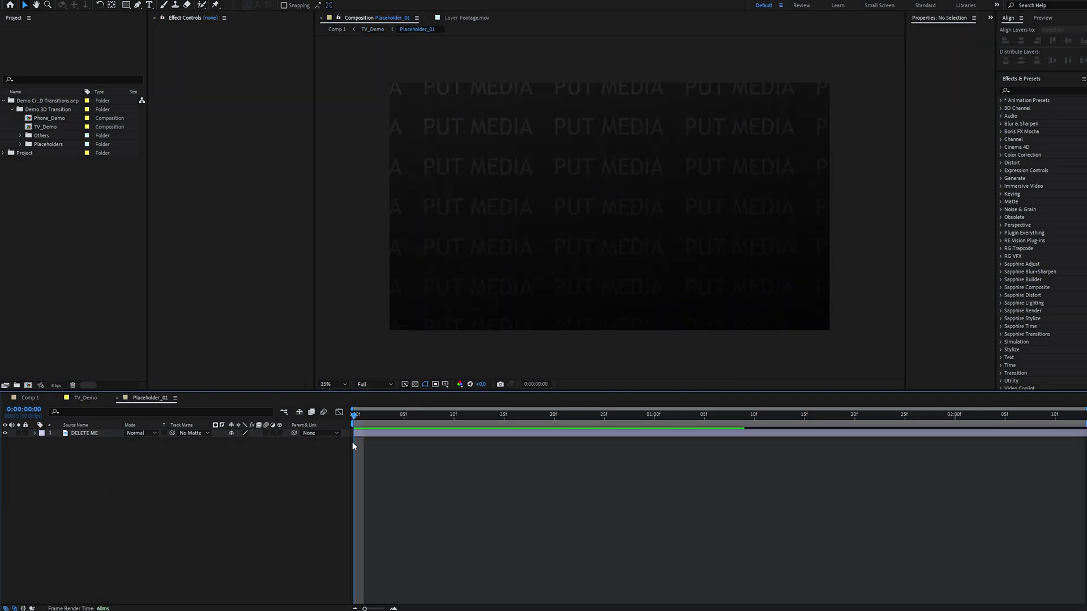
drag(384, 417, 354, 454)
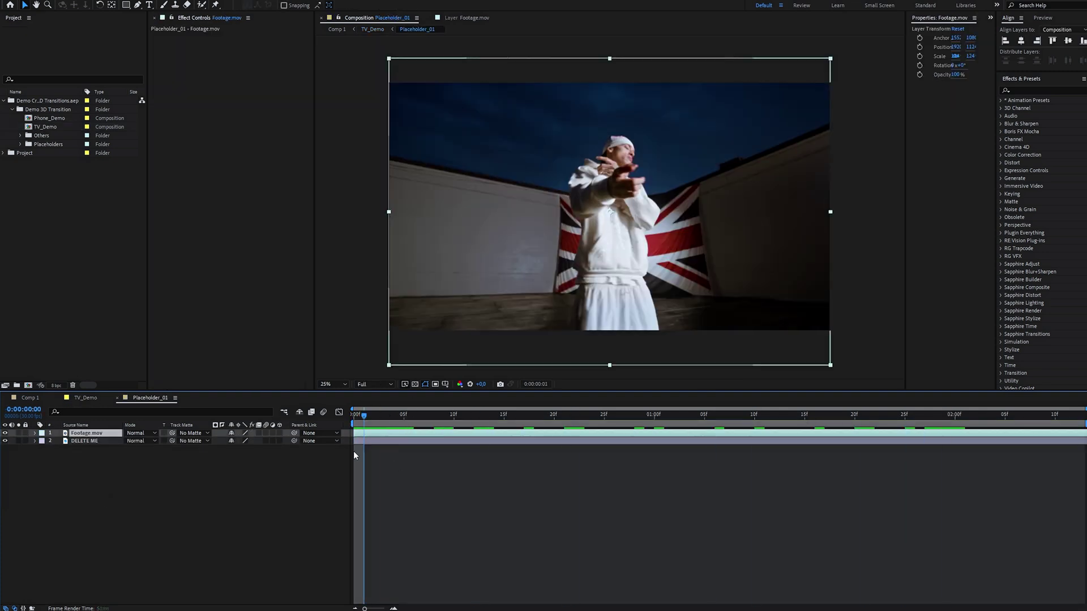
click(425, 498)
In Comp 1, duplicate the Footage.mov clip following TV_Demo and freeze the copy on its first frame at 0:00:05:04.
click(33, 397)
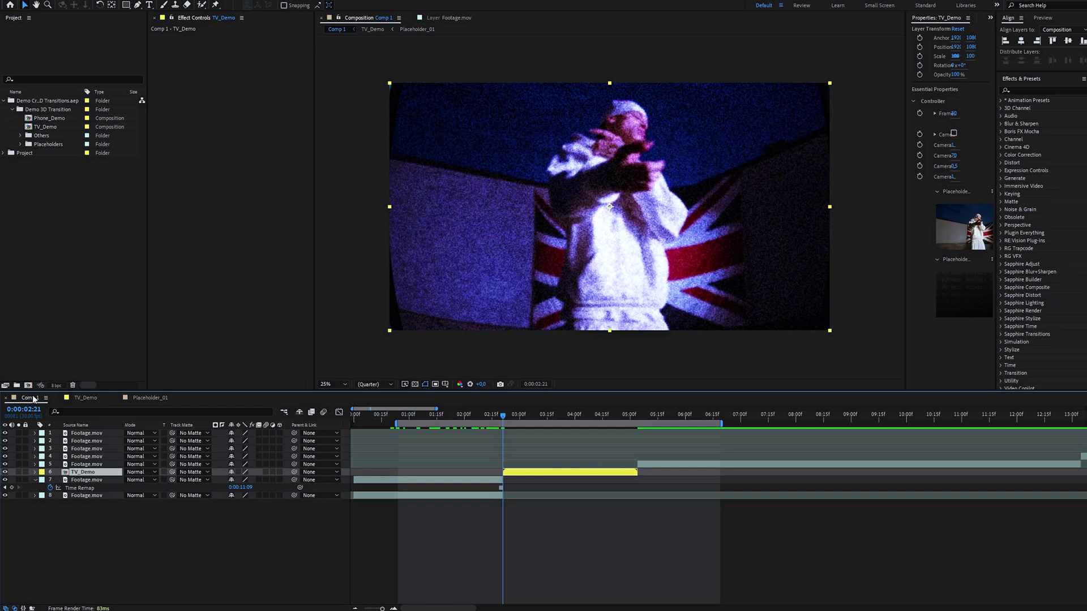
drag(464, 418, 638, 422)
click(641, 465)
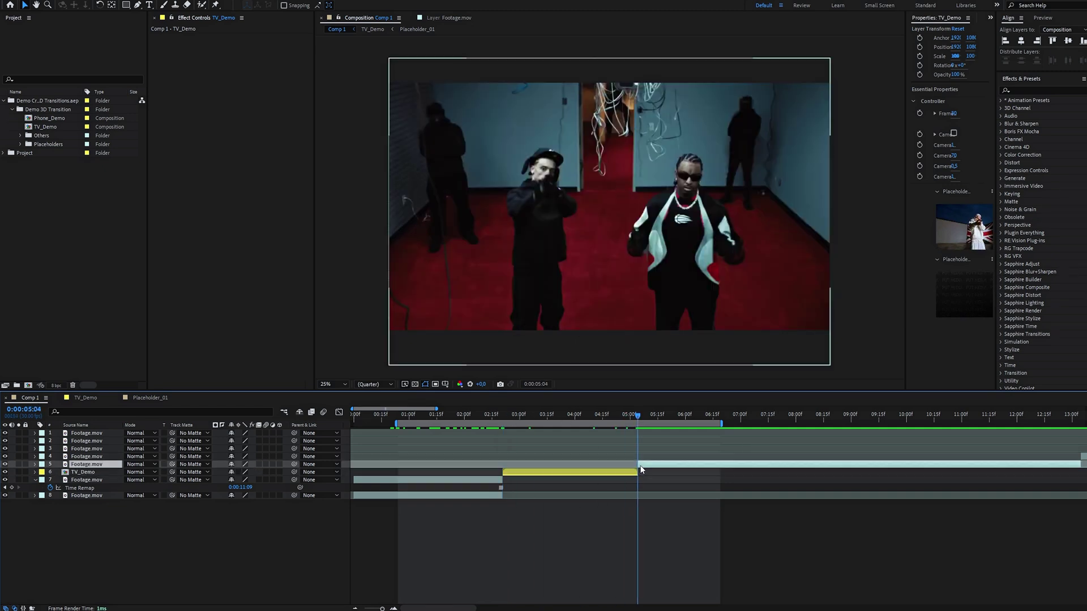
key(ctrl+shift+d)
right_click(641, 463)
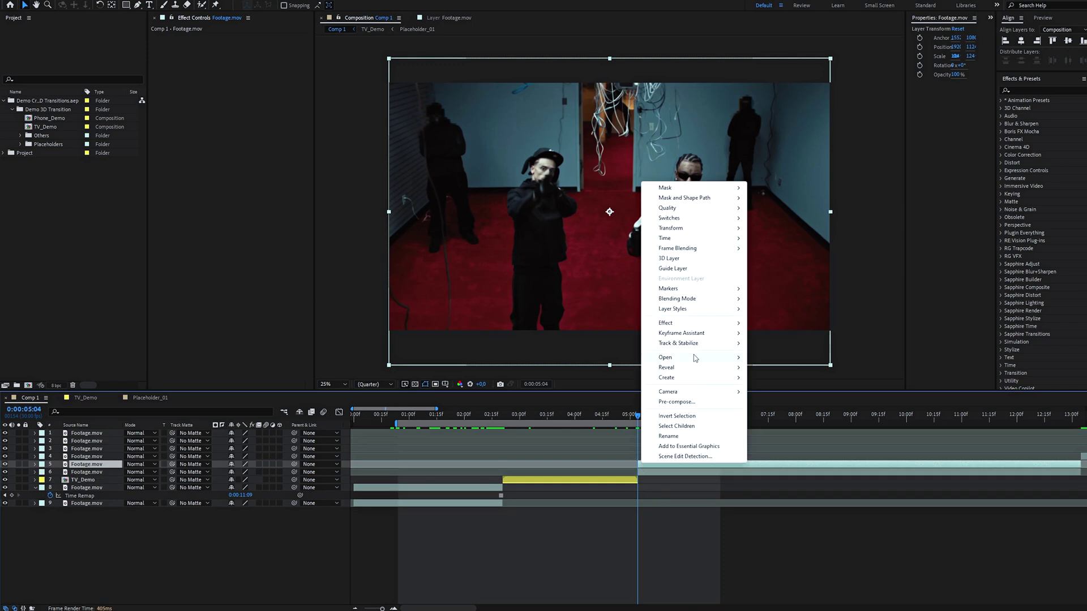
mouse_move(674, 238)
click(781, 269)
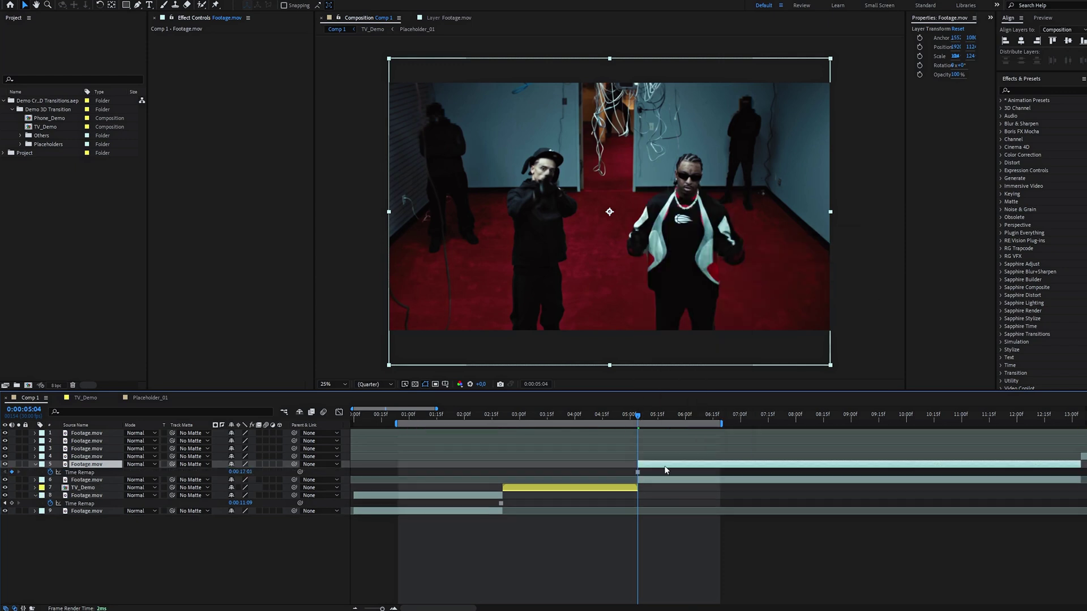
Paste the second frozen clip into TV_Demo's Placeholder_02 composition and align its start with the first frame.
double_click(616, 487)
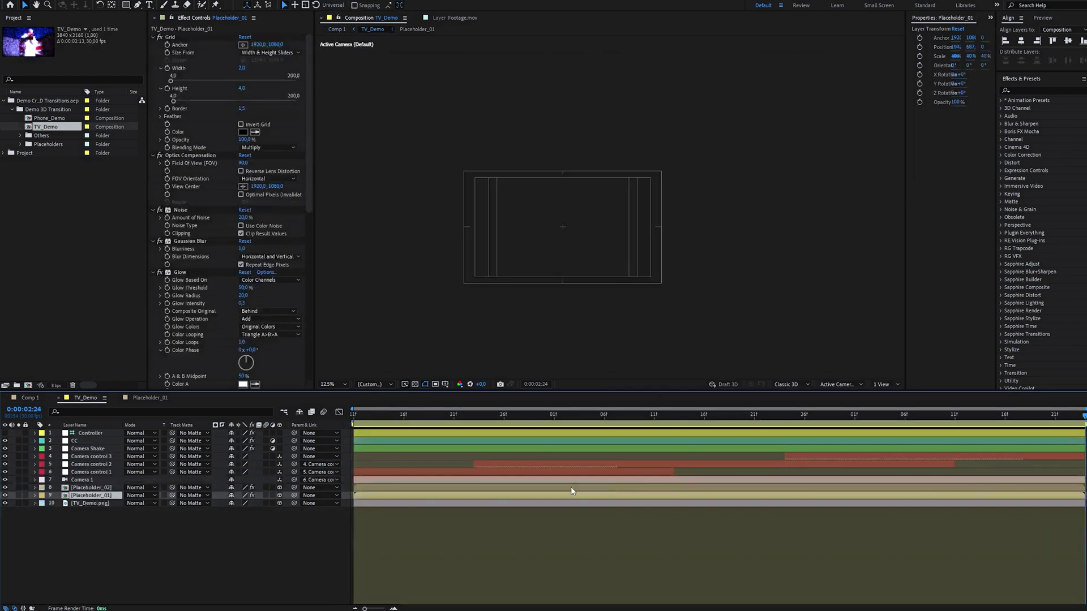
double_click(107, 489)
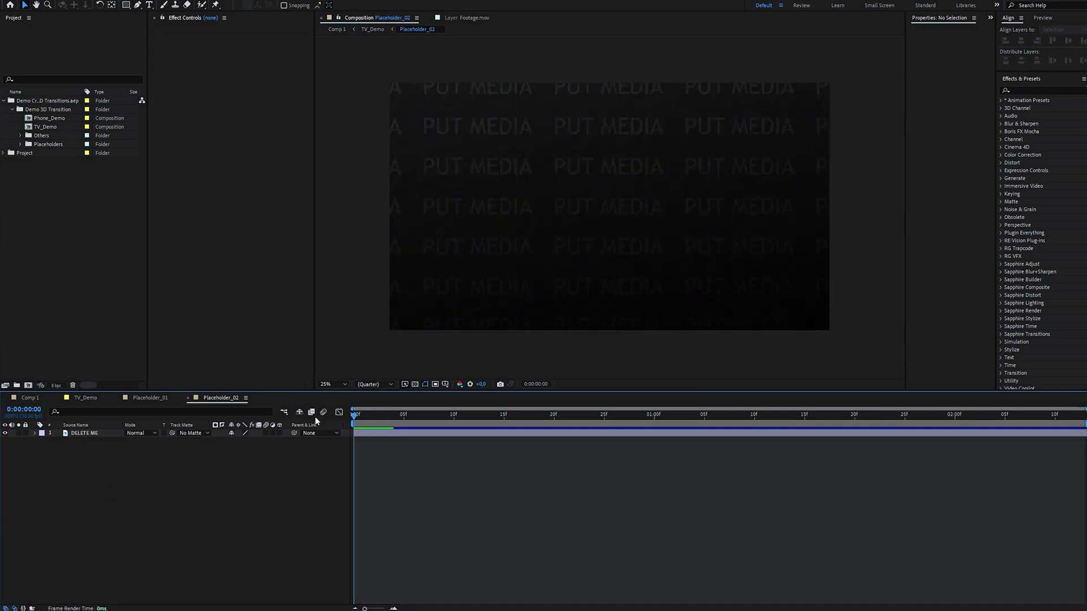
key(ctrl+v)
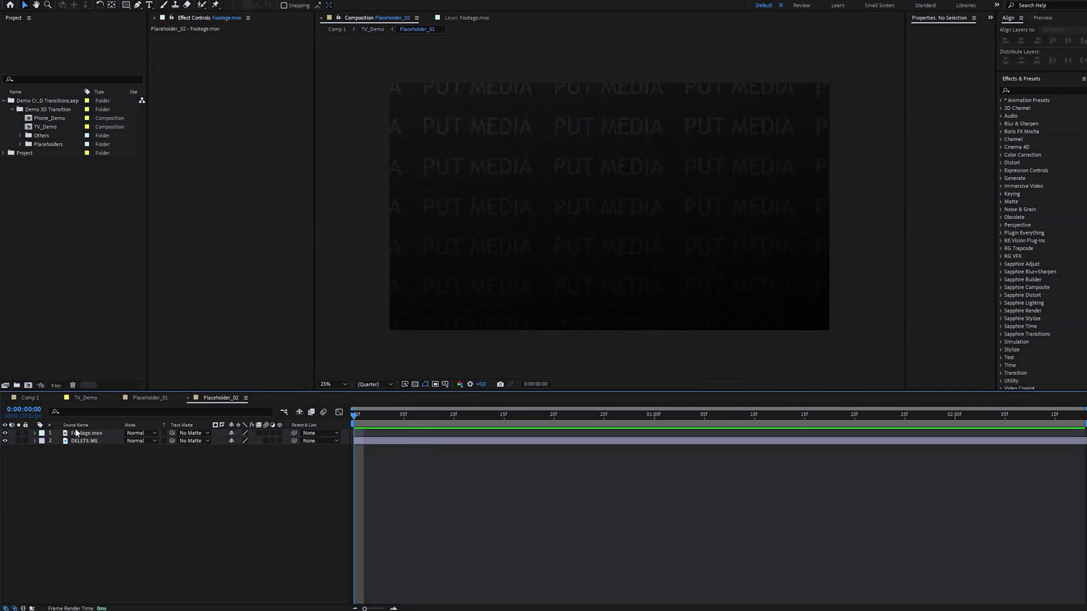
key([)
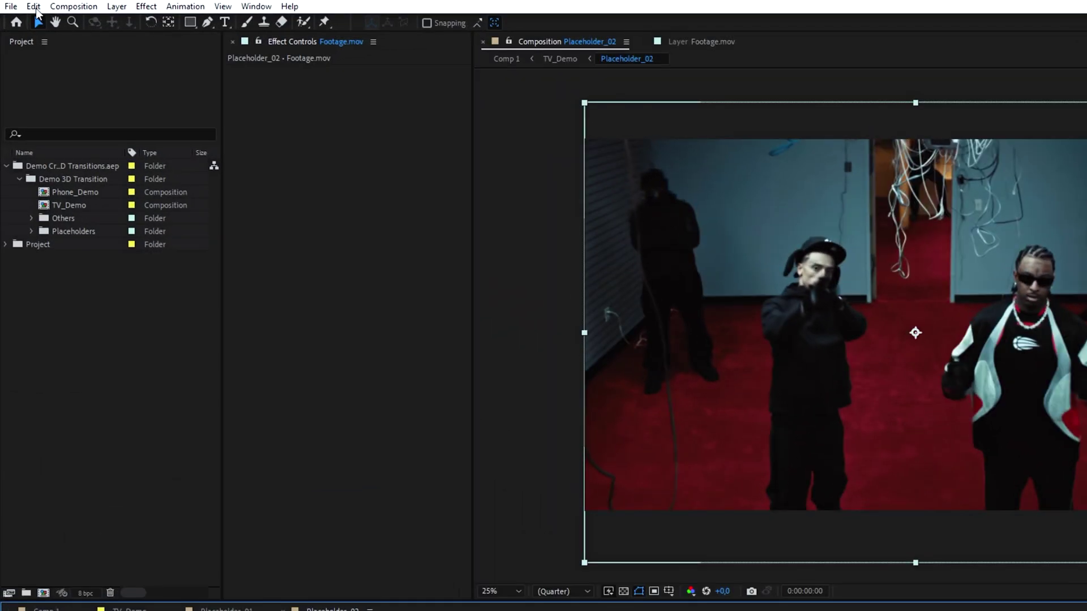
Search the commands in the keyboard shortcut settings for "et l".
click(34, 7)
click(51, 285)
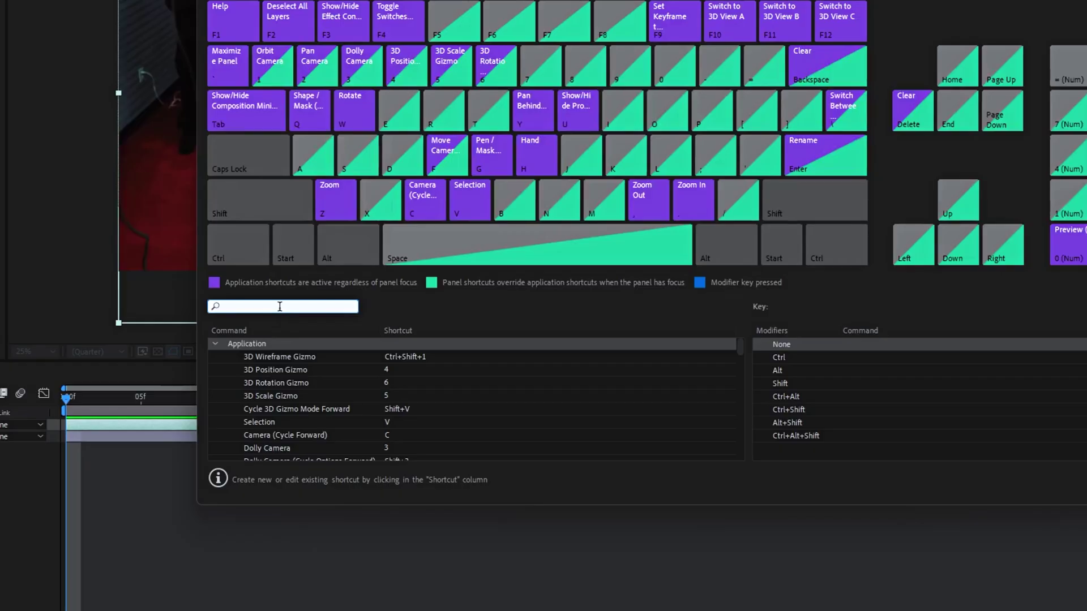
text(et l)
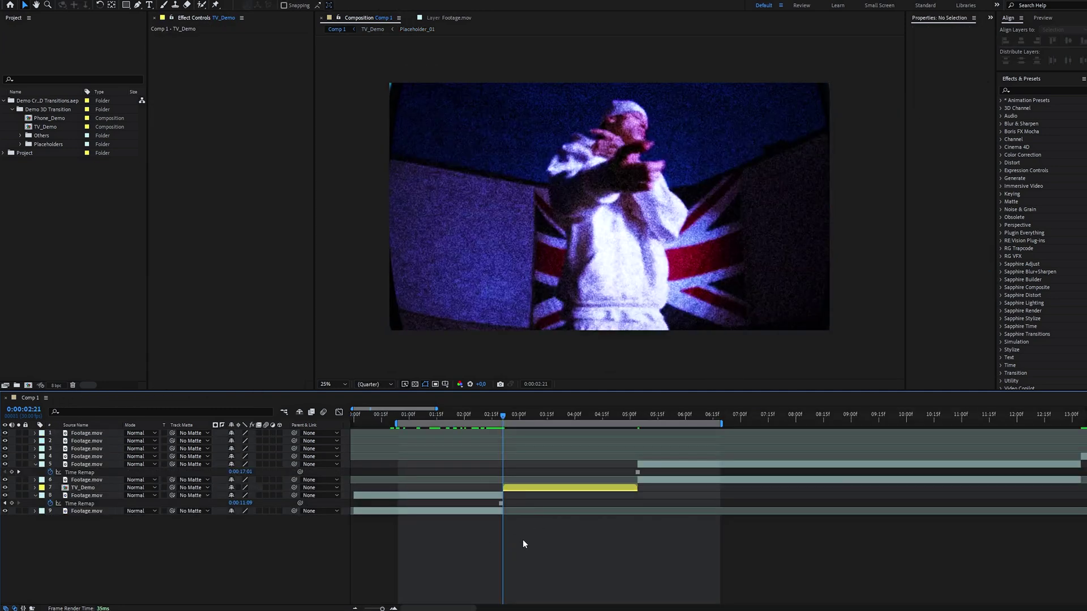
Delete the two frozen Footage.mov copies before and after TV_Demo in Comp 1 and play back the transition.
click(496, 496)
key(Delete)
click(643, 465)
key(Delete)
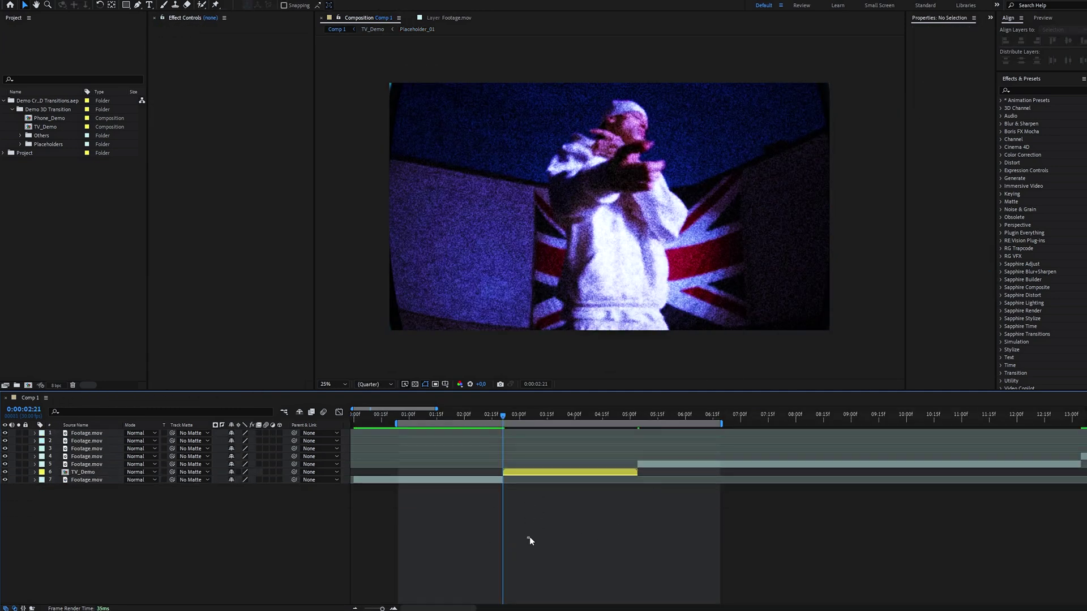
key(space)
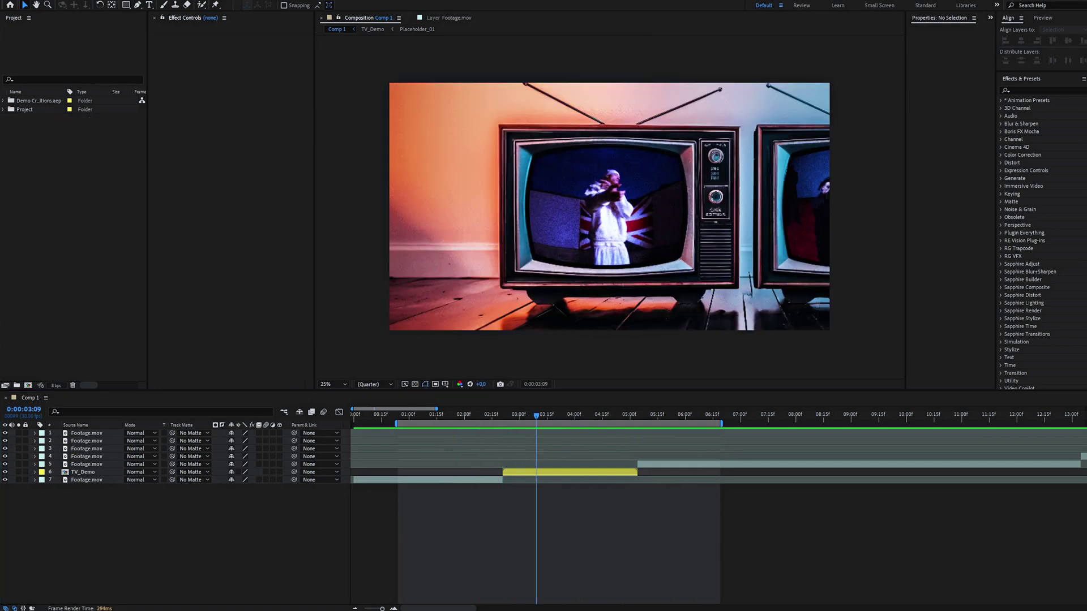
Import the full Creative 3D Transitions project and add the horizontal Assist Transition comps IN and OUT to Comp 1 at TV_Demo's ends.
drag(1085, 130, 918, 115)
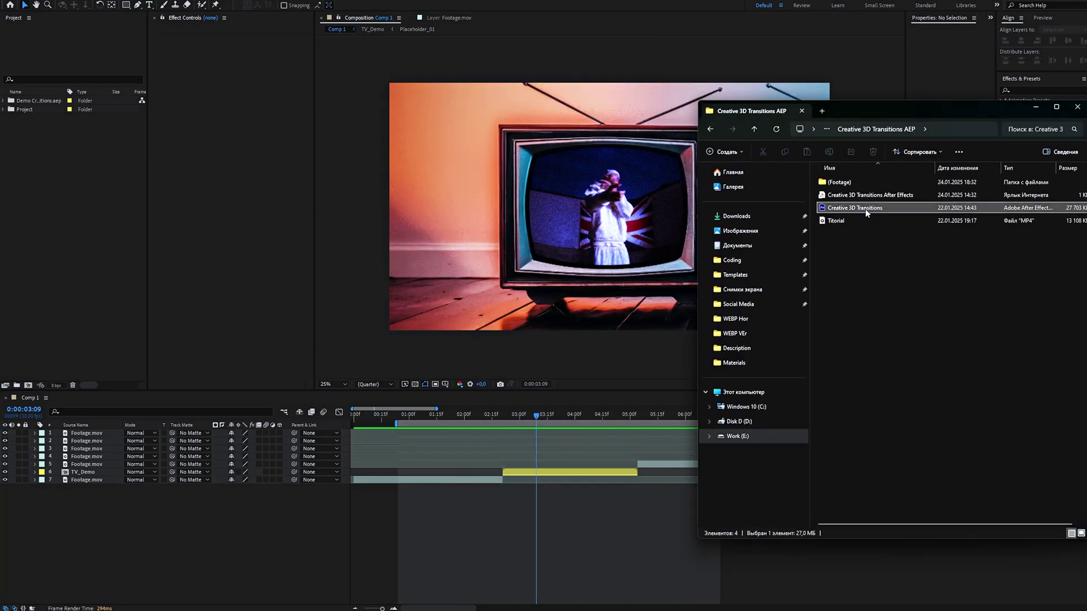
drag(691, 227, 24, 223)
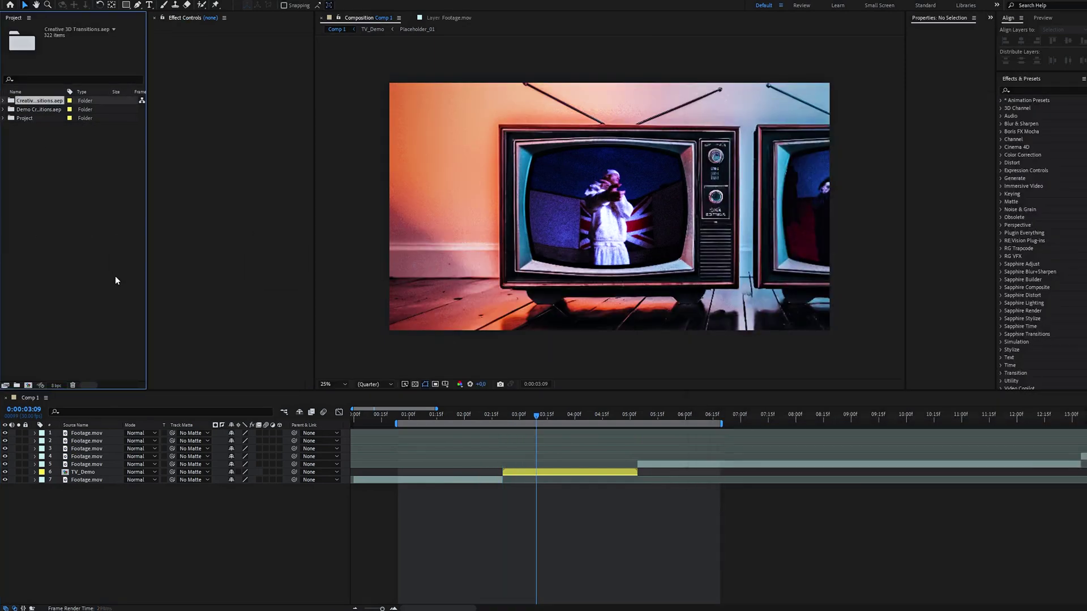
click(29, 145)
click(69, 153)
scroll(66, 147, down, 1)
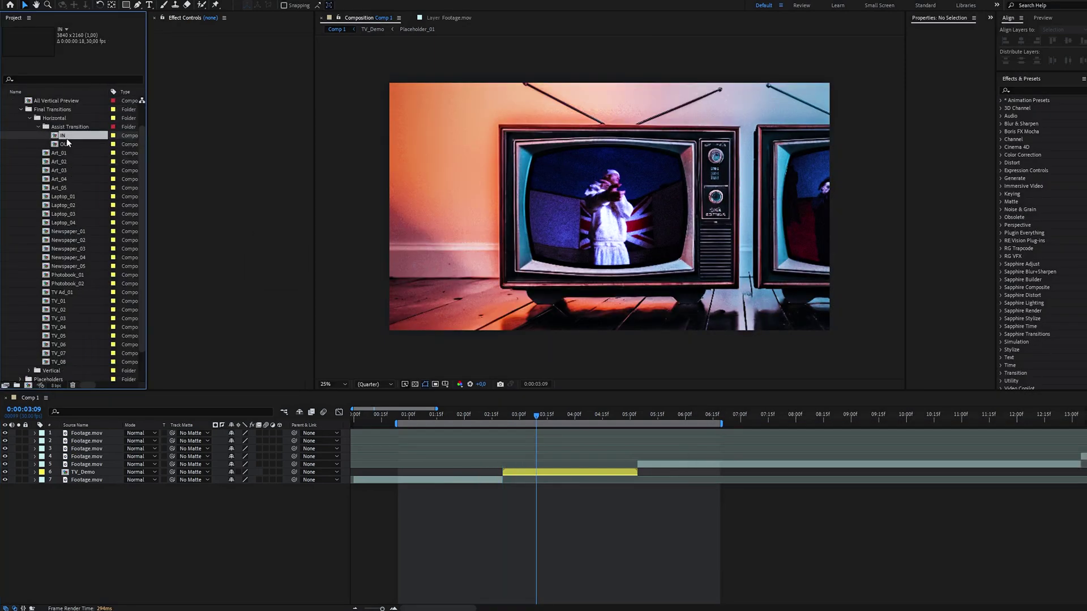
drag(451, 412, 653, 476)
click(517, 511)
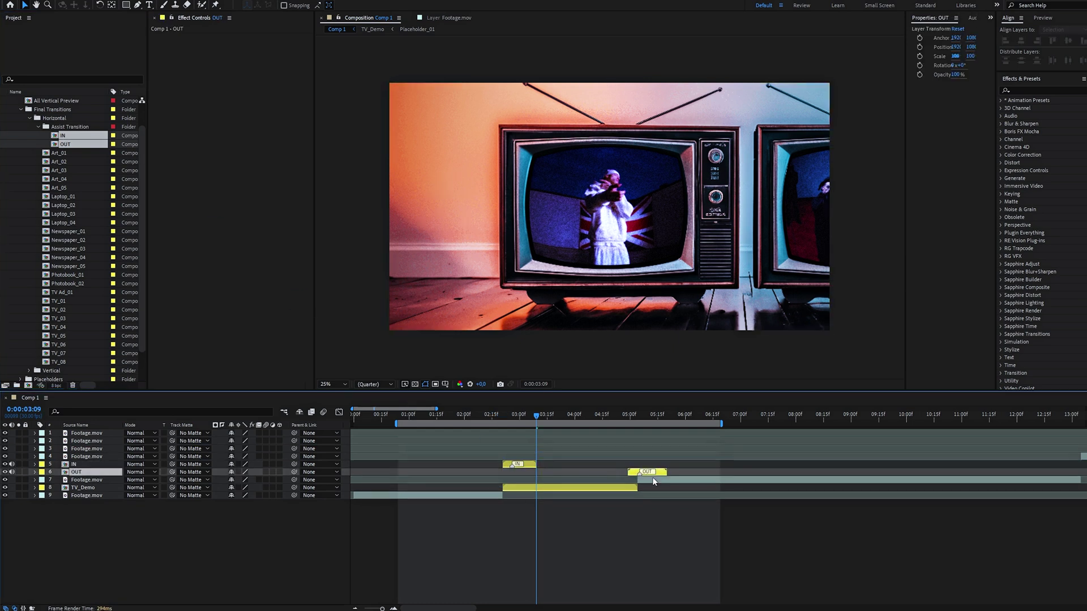
Align the IN layer's marker with TV_Demo's start at 0:00:02:21 and enable Collapse Transformations for the IN and OUT layers.
drag(536, 416, 503, 414)
drag(528, 464, 519, 466)
shift+click(127, 374)
click(396, 373)
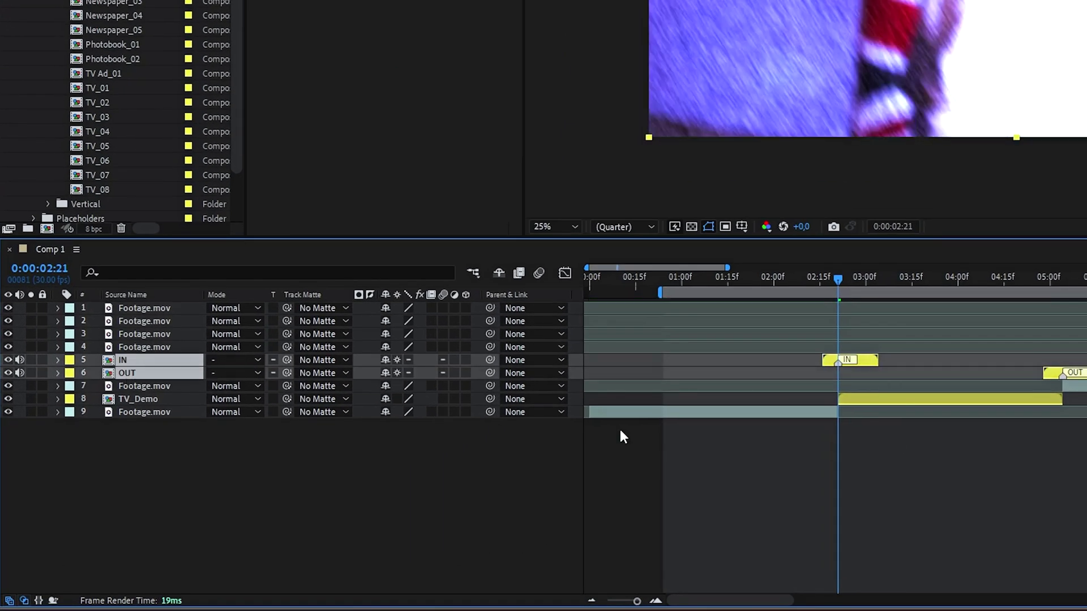
Play back Comp 1 from about 0:00:01:29 to review the TV transition with its IN and OUT assists.
click(640, 438)
drag(787, 276, 771, 277)
key(space)
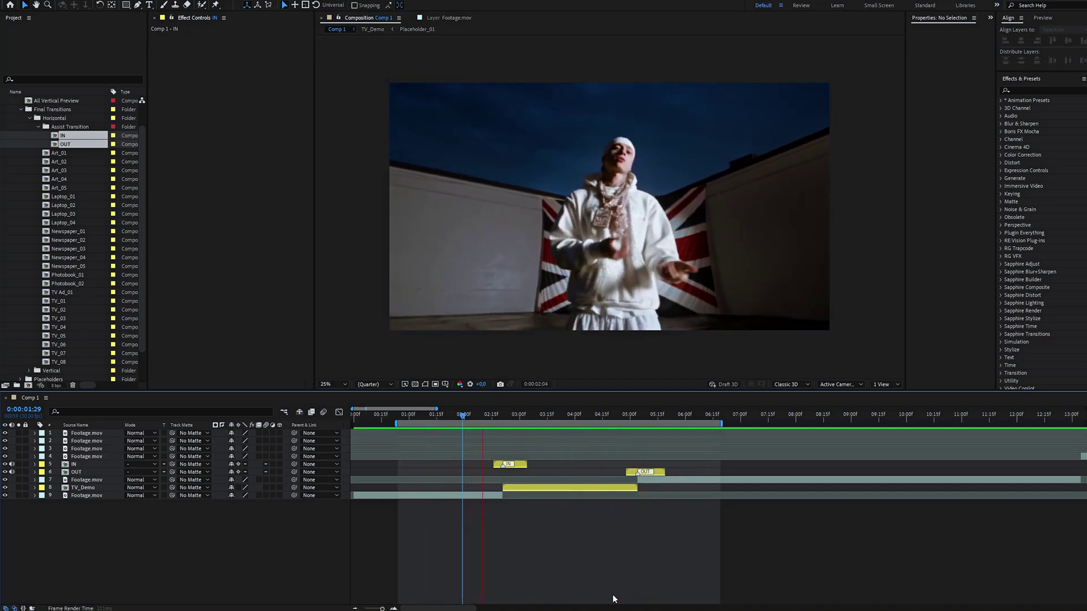
key(space)
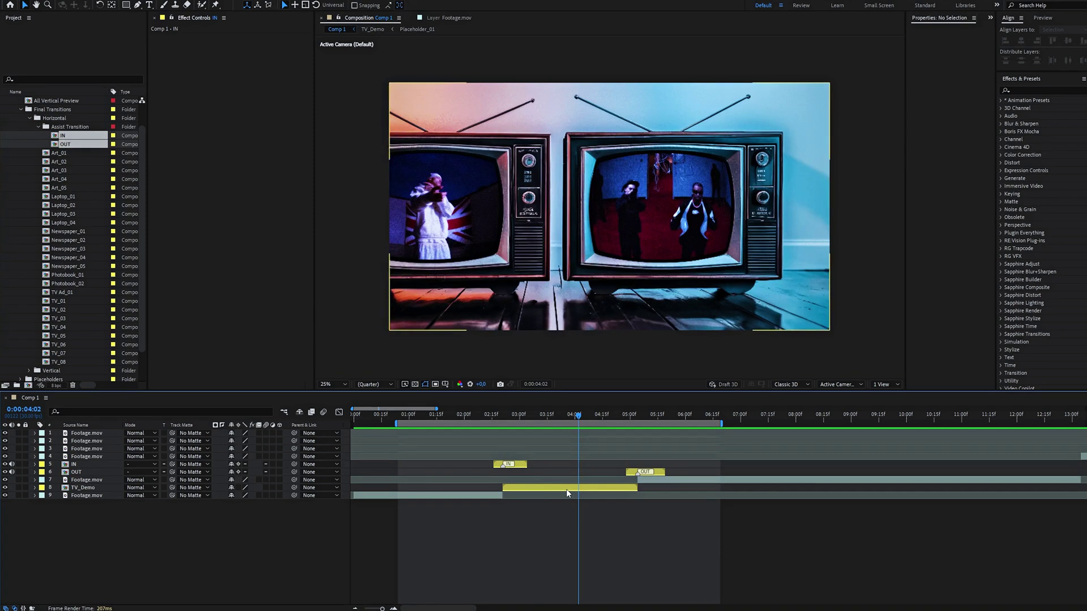
Enable Camera Shake on the Controller layer in TV_Demo with P Frequency 2 and P Amplitude 150, and preview the shake.
double_click(566, 489)
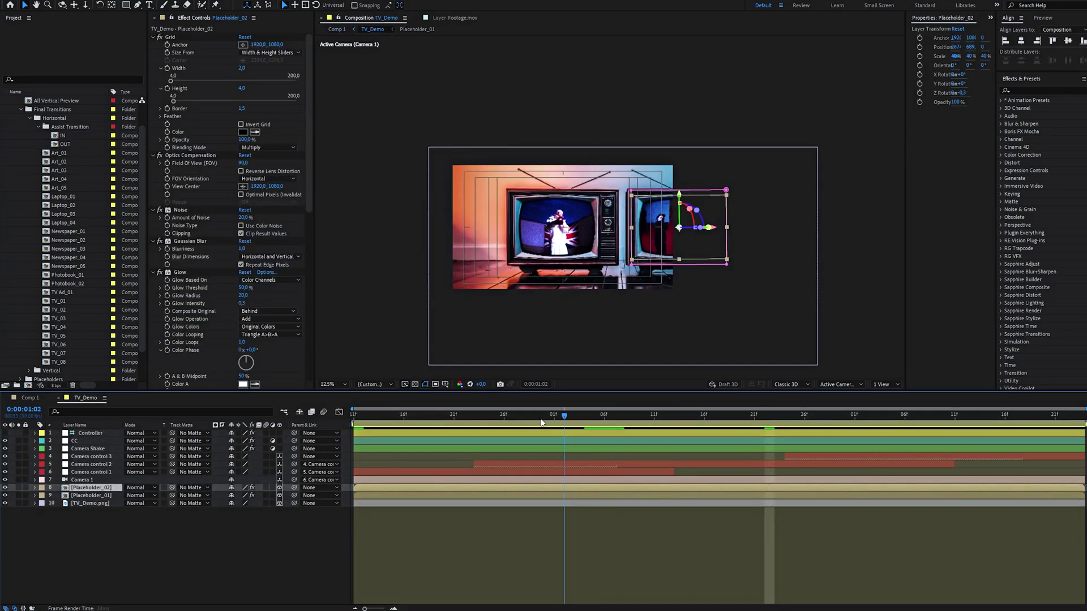
click(104, 434)
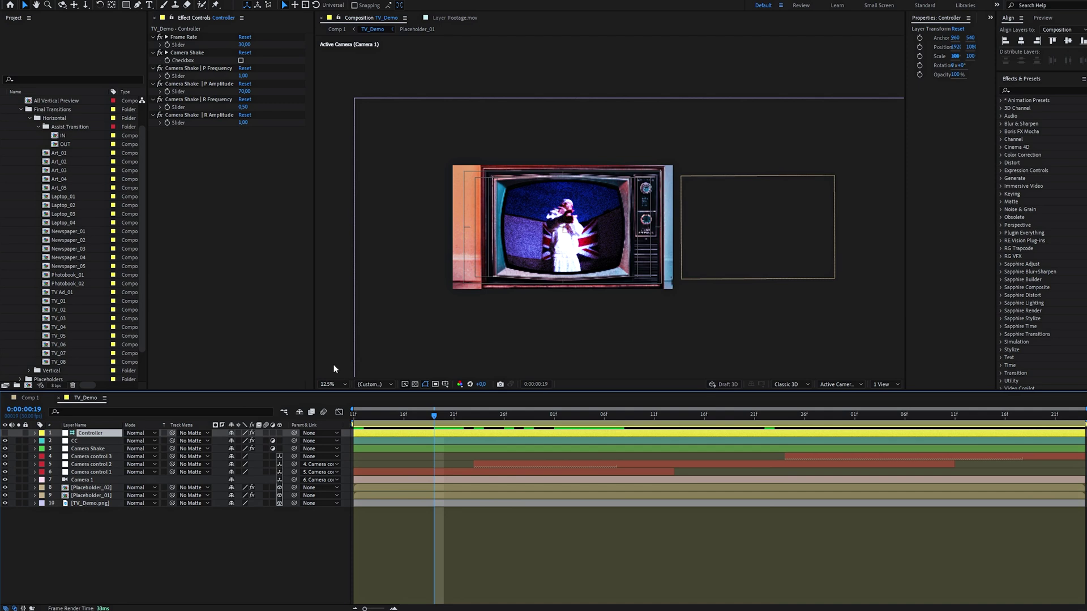
scroll(583, 232, up, 1)
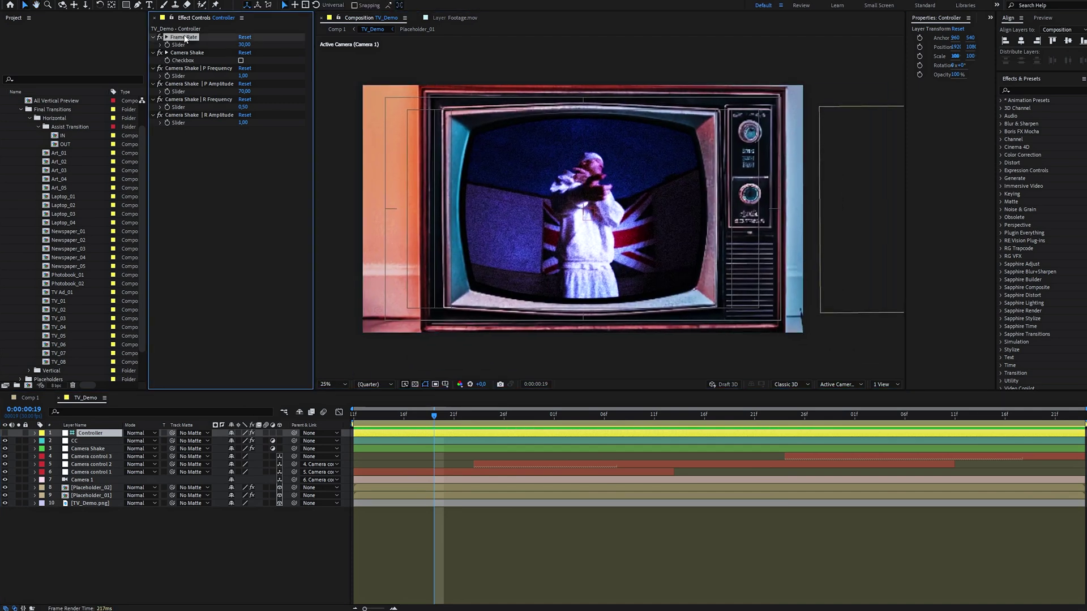
click(241, 61)
drag(243, 76, 257, 75)
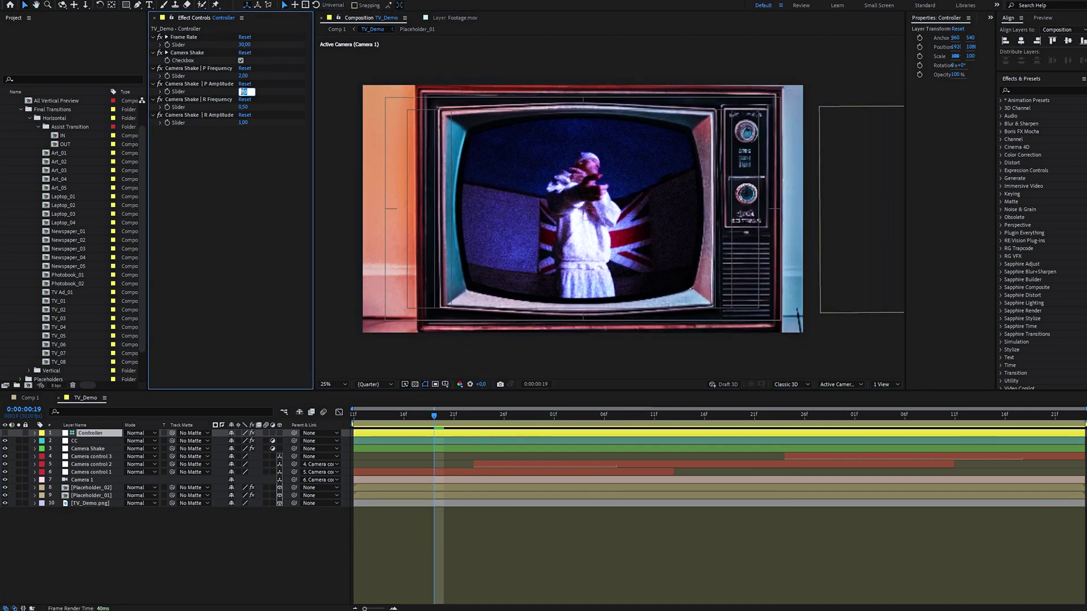
text(150)
key(Return)
key(space)
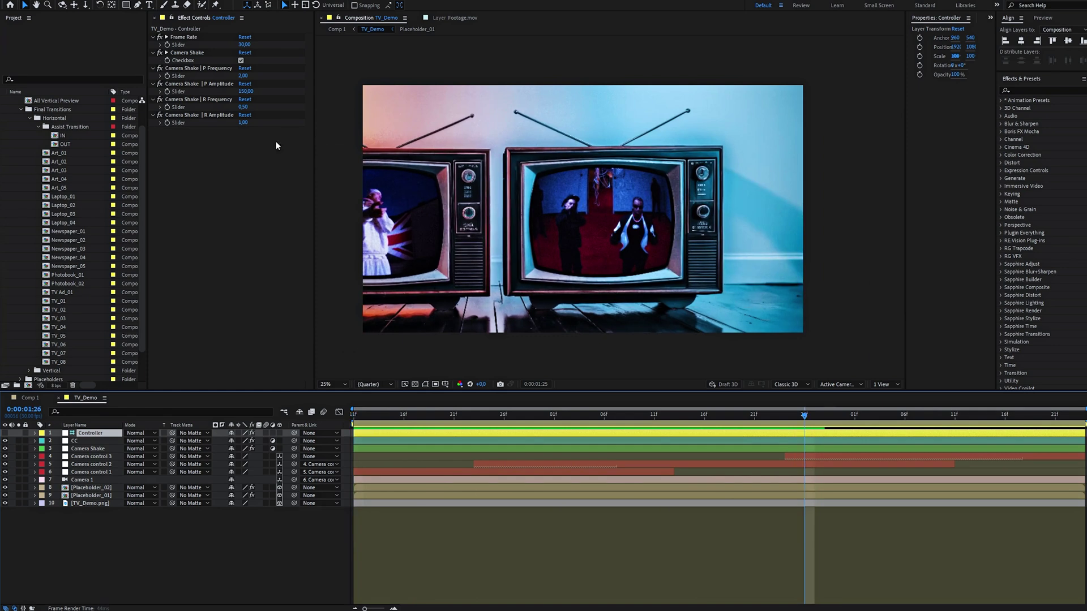
Set the Controller's camera shake to P Amplitude 200, R Frequency 1 and R Amplitude 2, and preview the shake.
click(245, 91)
text(200)
key(Return)
drag(746, 413, 65, 410)
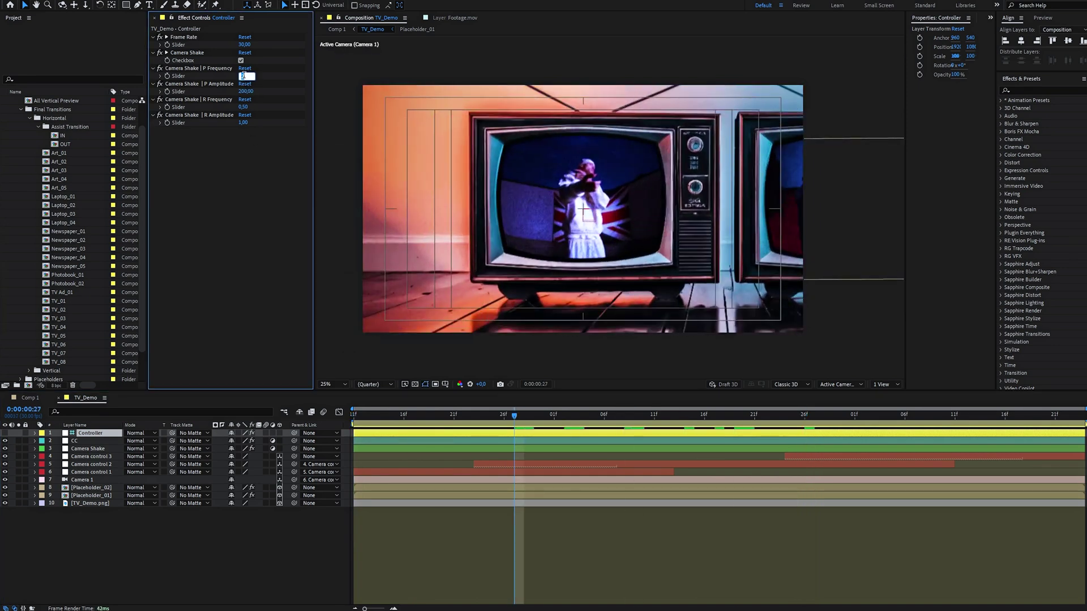
text(1)
key(Tab)
text(2)
key(Return)
key(space)
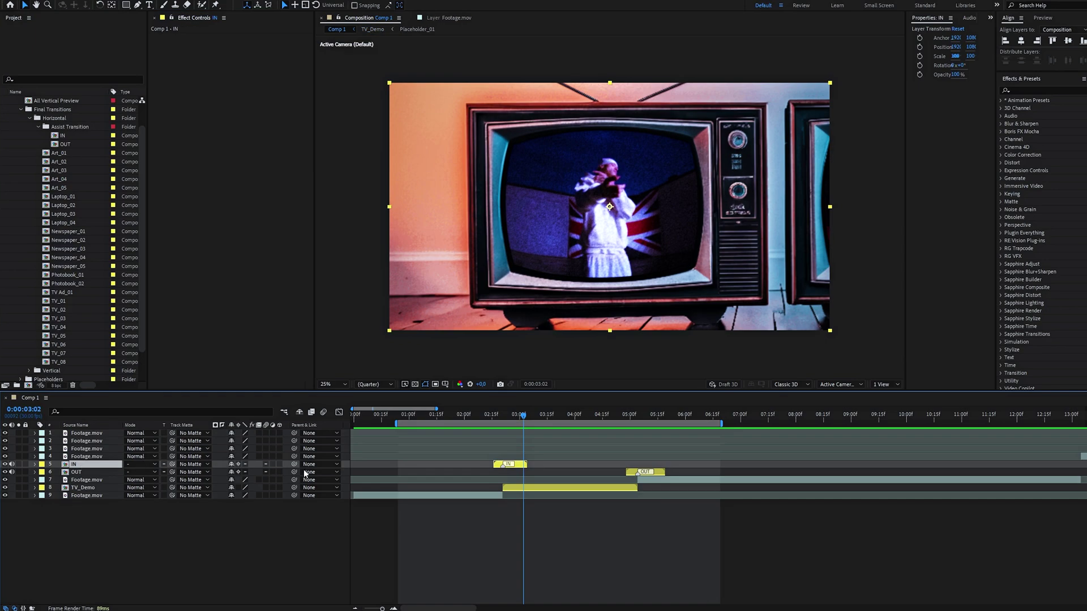
Lock the effect controls on the IN comp's Controller layer and return to Comp 1 at 0:00:02:22.
double_click(525, 465)
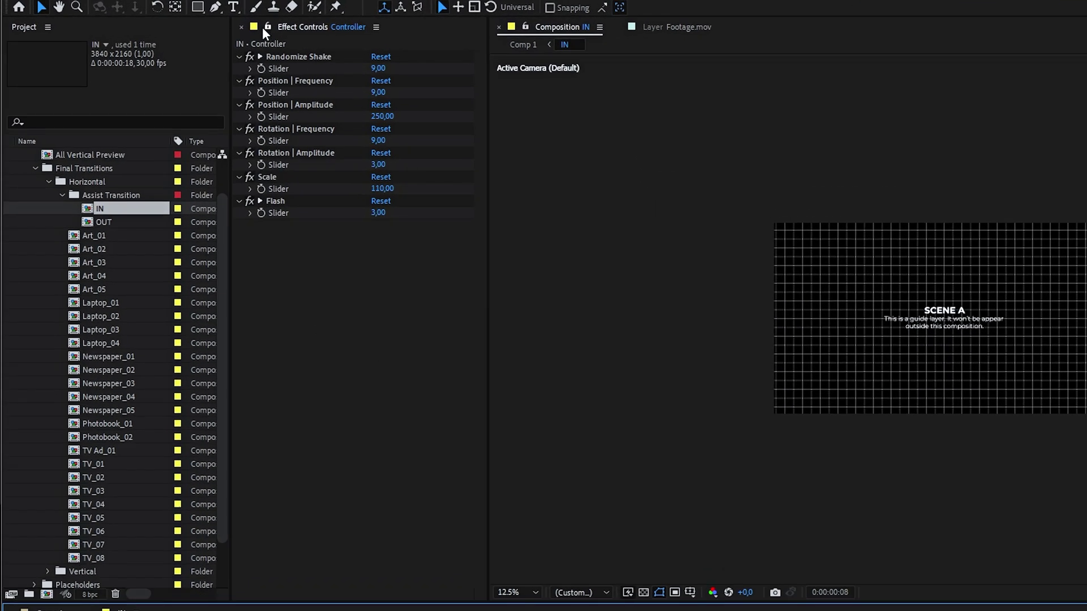
click(264, 25)
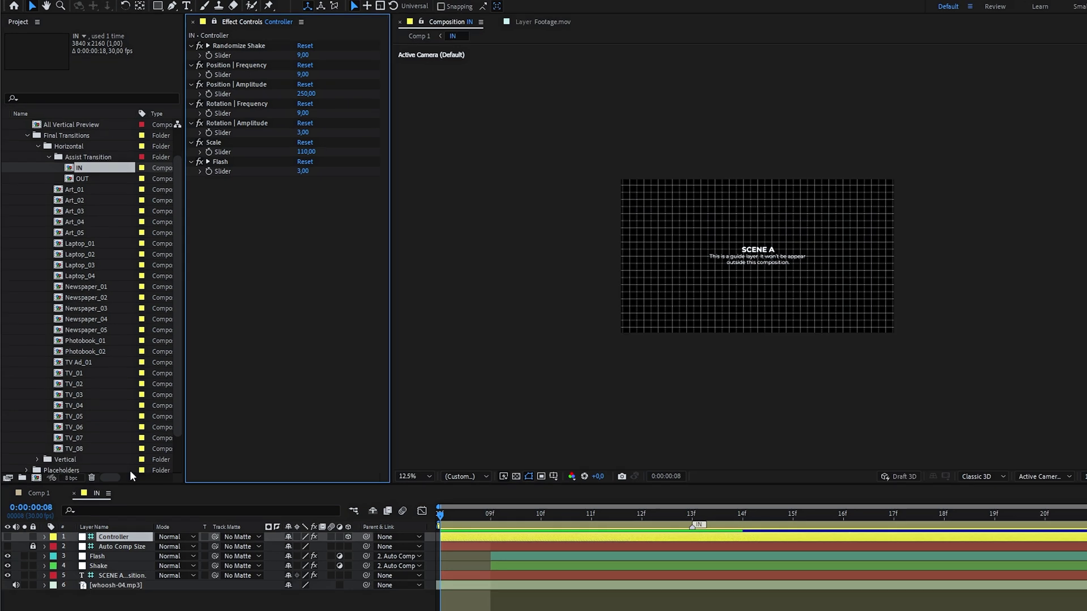
click(46, 610)
drag(492, 415, 505, 416)
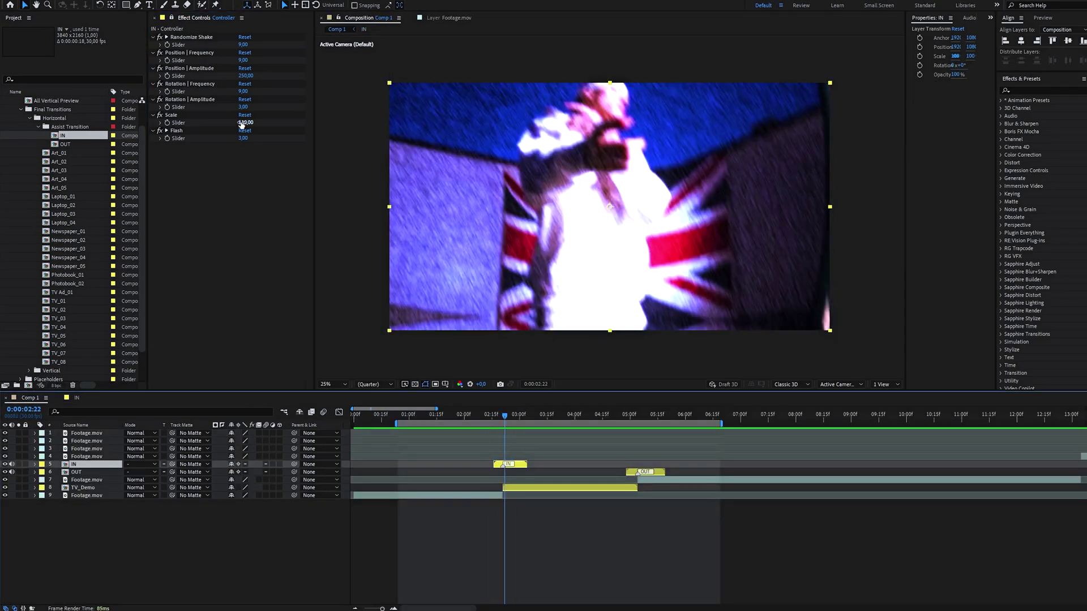
Set the IN Controller's Flash to 5, Position Amplitude to 350, Rotation Amplitude to 4 and Scale to 120.
click(243, 138)
text(5)
key(Return)
text(350)
key(Return)
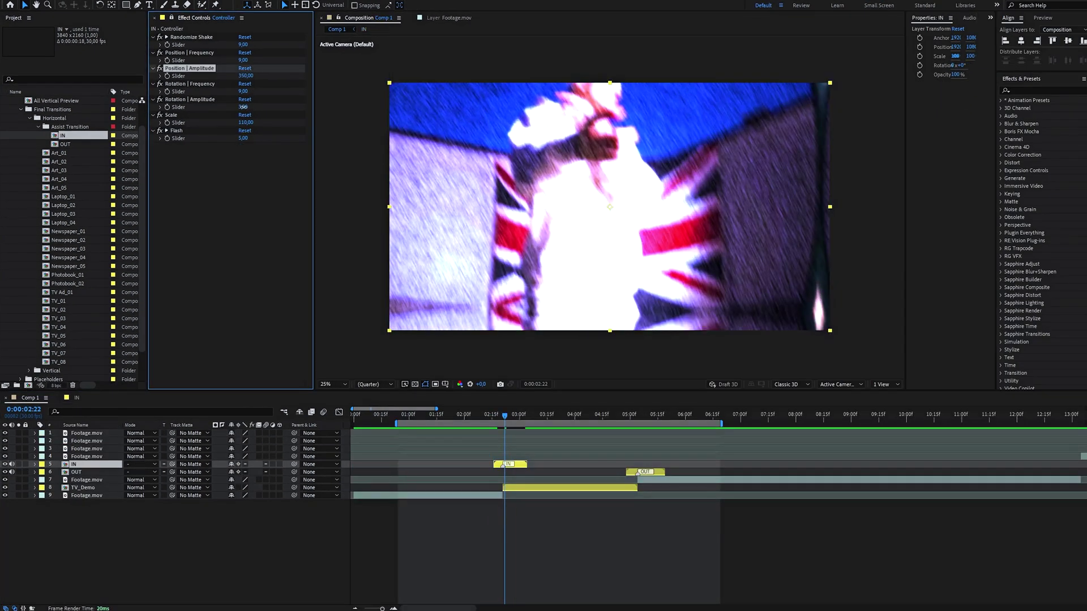
text(120)
key(Return)
Play back Comp 1 from just before the IN layer to check the adjusted assist transition.
click(483, 415)
key(space)
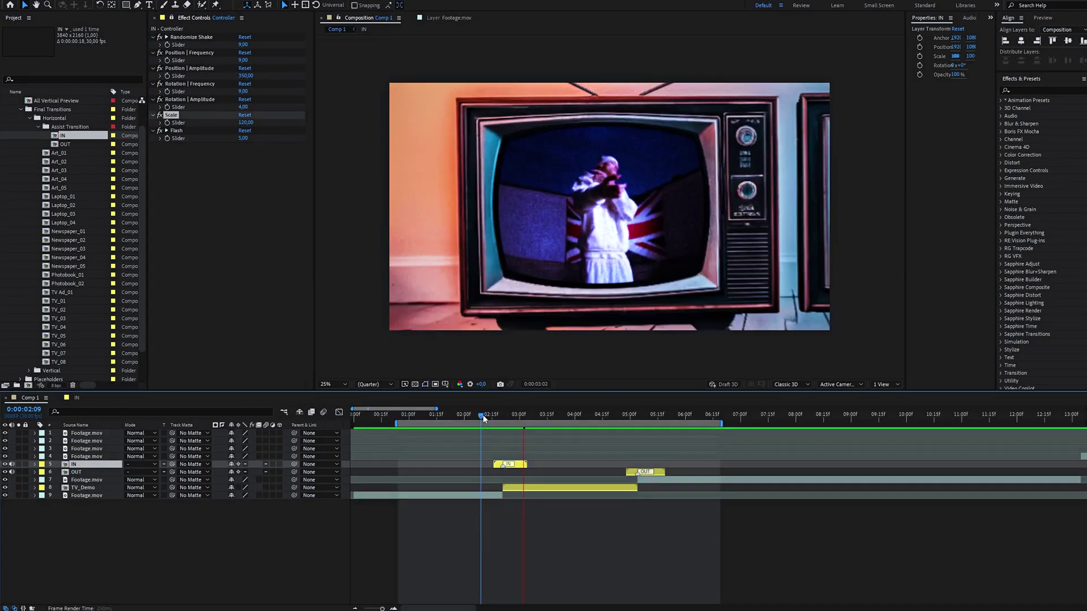
click(483, 416)
key(space)
click(480, 413)
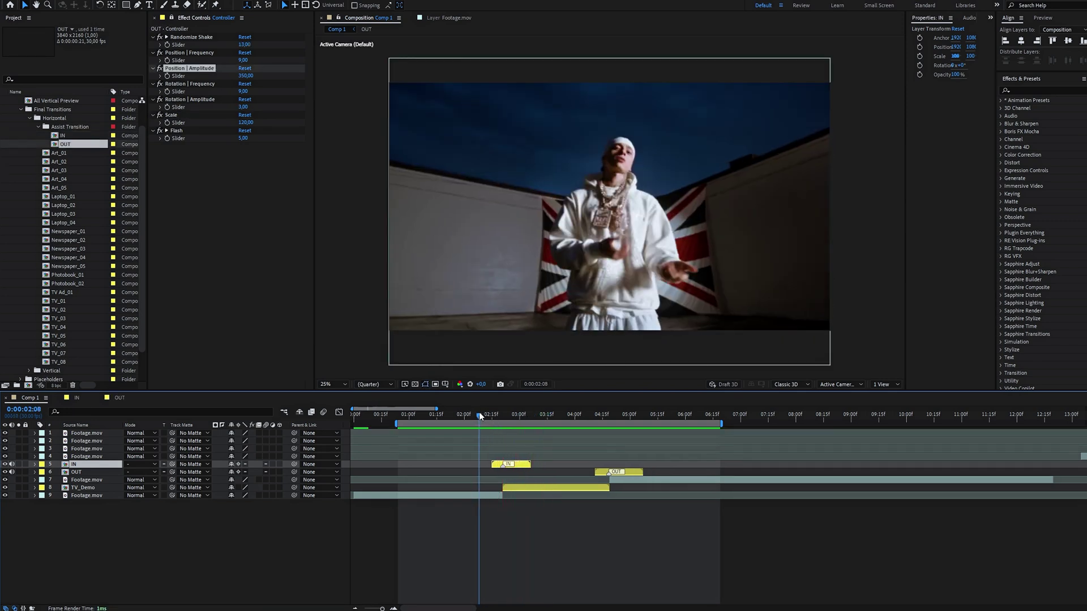
Open the IN comp and set its composition size to 1920 x 1080.
double_click(510, 464)
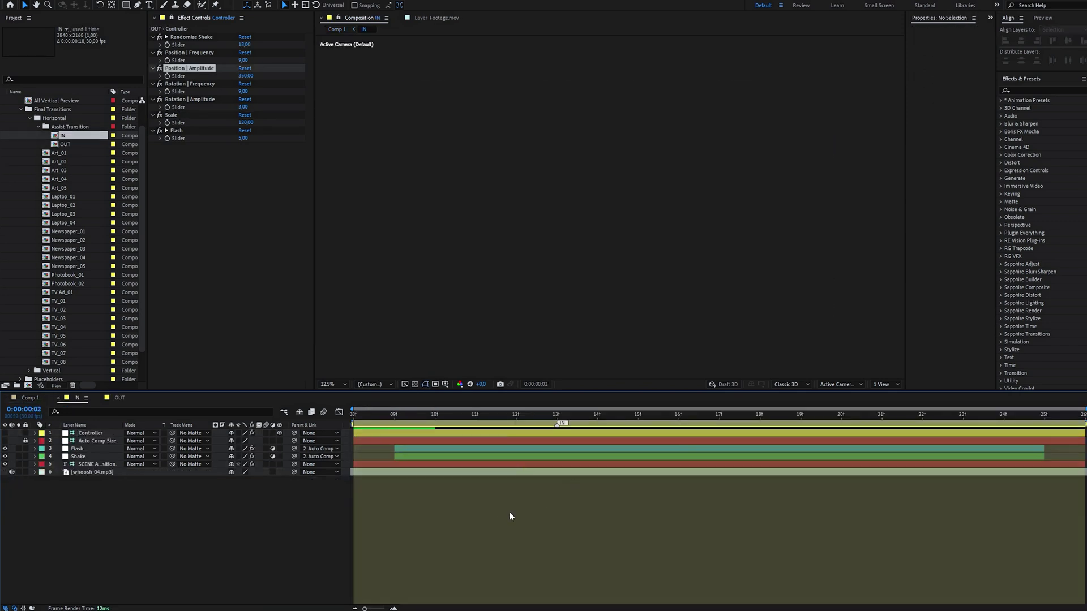
click(49, 1)
click(57, 19)
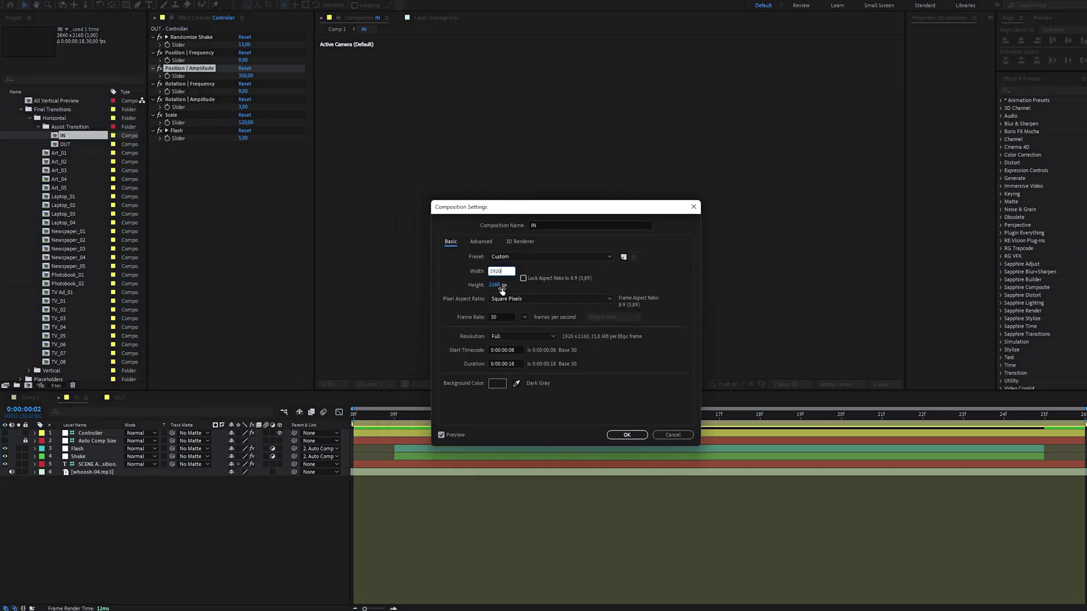
text(1080)
key(Return)
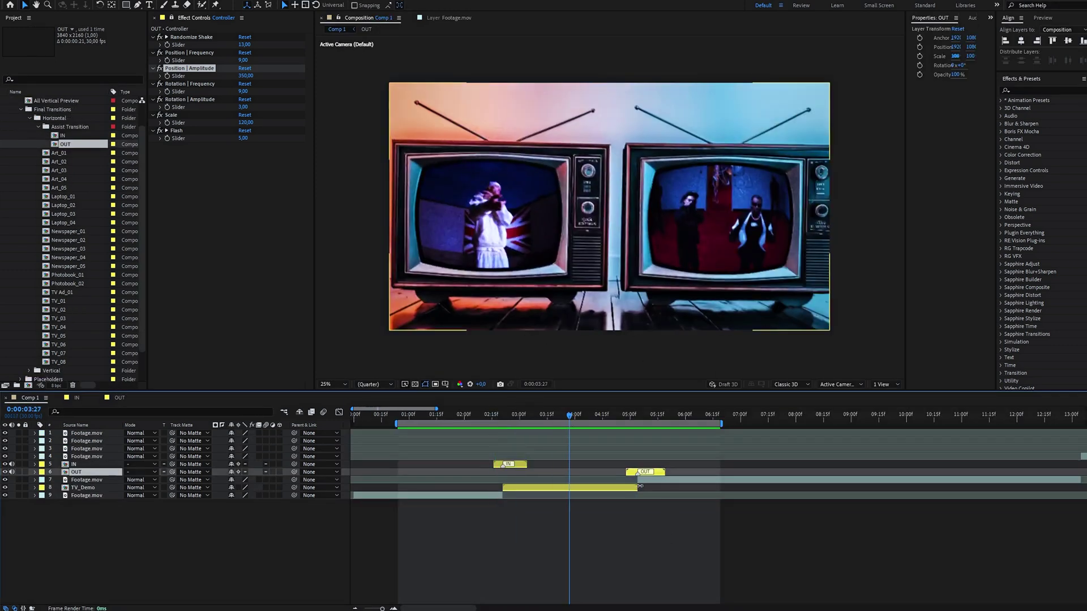
Trim TV_Demo in Comp 1 to end at 0:00:04:19 and move the following Footage.mov clip and OUT layer to that point.
drag(597, 482, 609, 487)
click(658, 479)
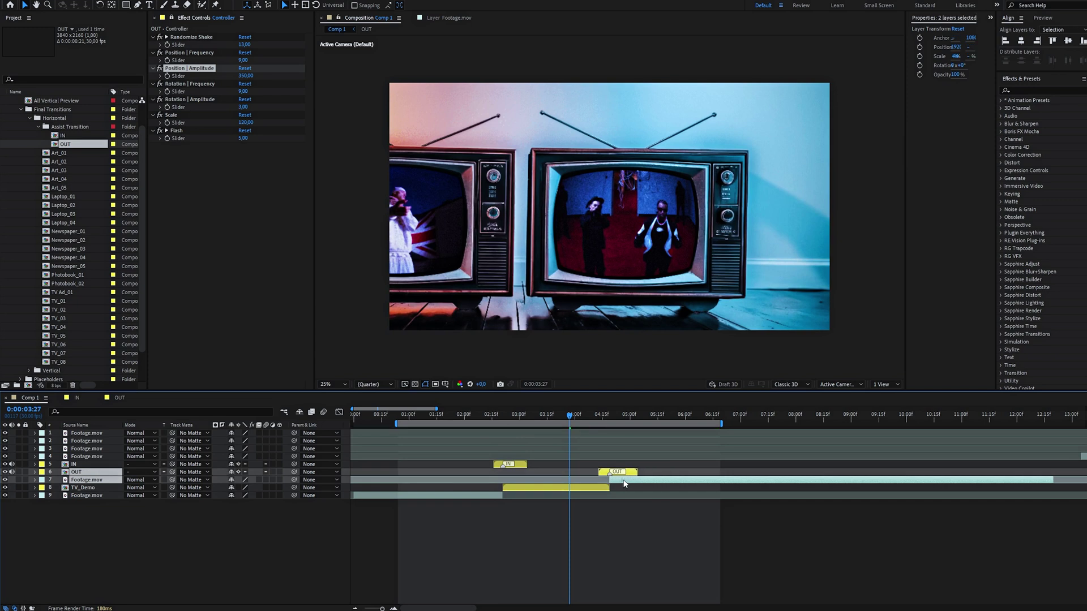
key(ctrl+shift+a)
Lengthen the OUT layer and realign its marker with TV_Demo's end at 0:00:04:19, and lengthen the IN layer around 0:00:02:21.
click(610, 416)
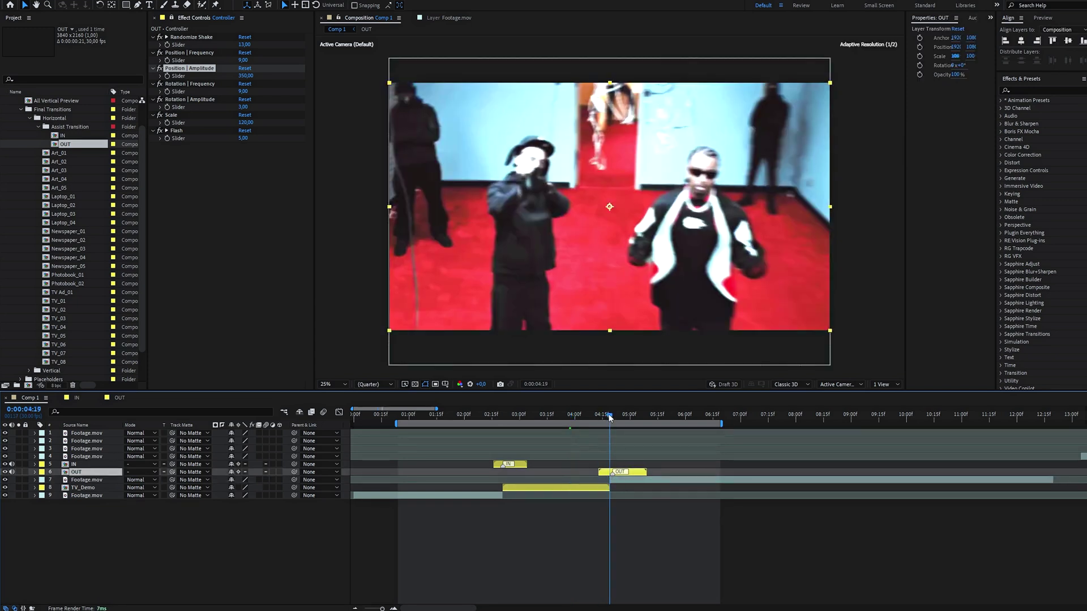
drag(622, 472, 618, 472)
drag(498, 416, 503, 419)
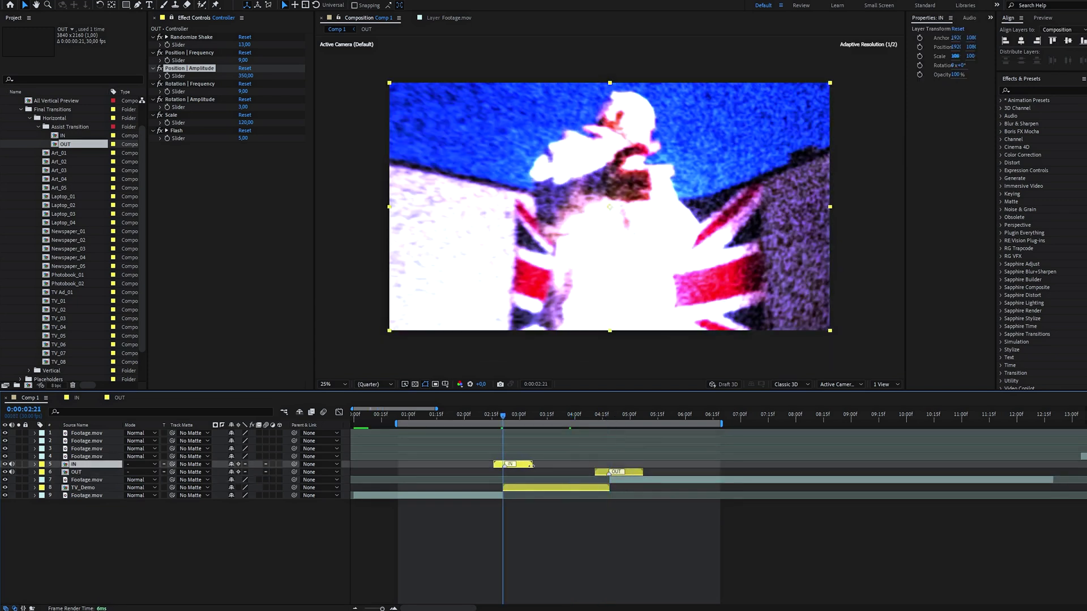